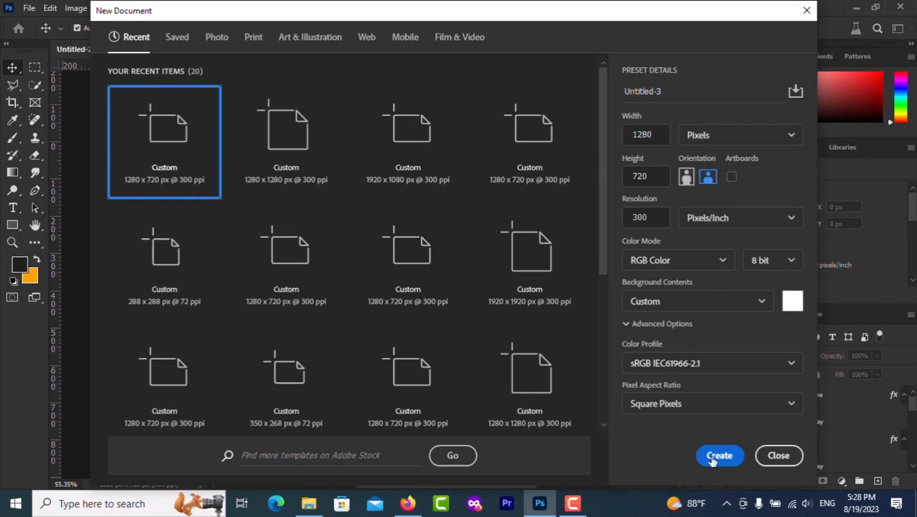
Create a 1280x720 document and fill its background dark grey #1f1f1f with a merged Solid Color layer
left_click(715, 456)
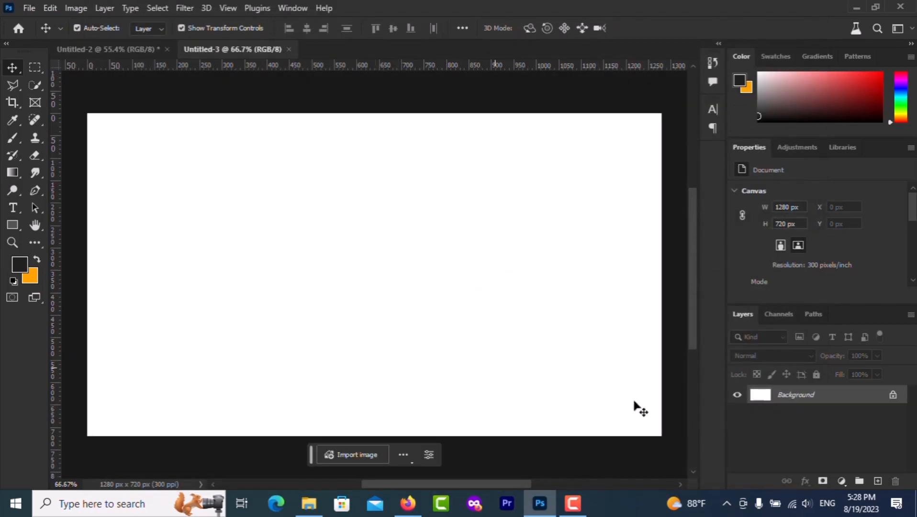
left_click(841, 481)
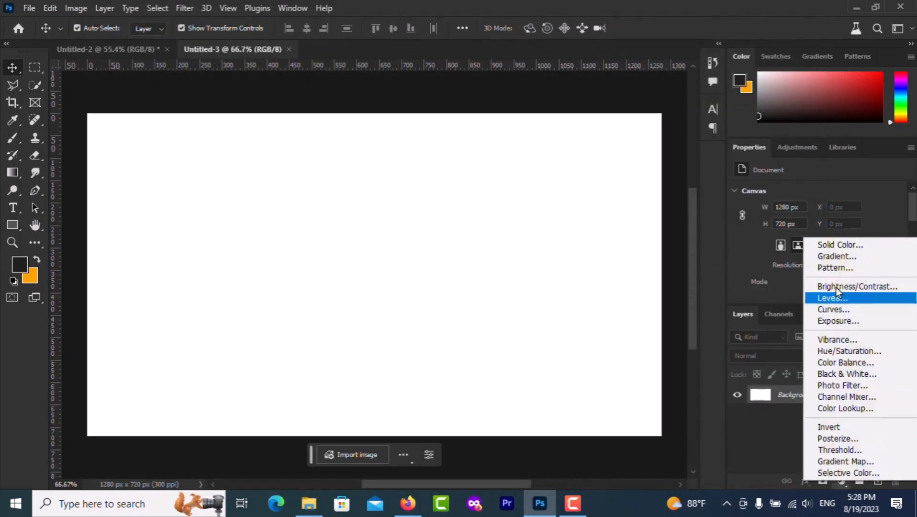
left_click(836, 246)
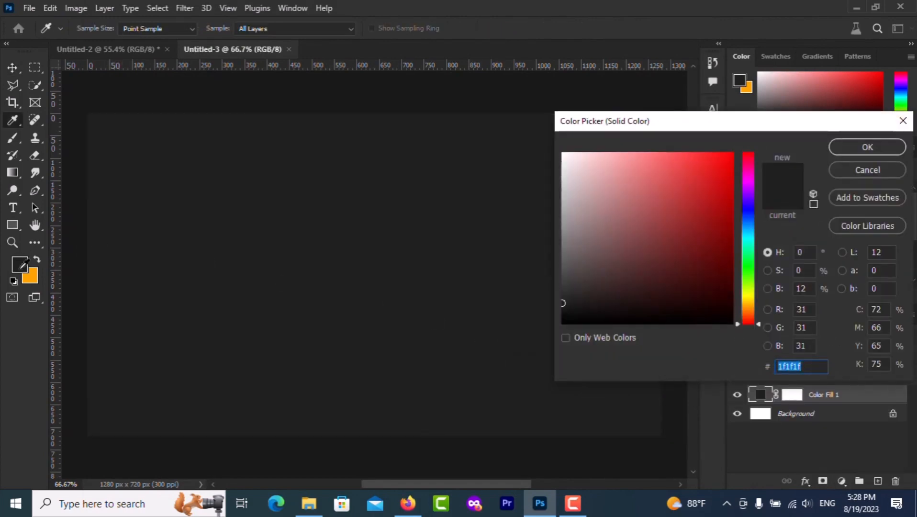
left_click(20, 269)
left_click(843, 148)
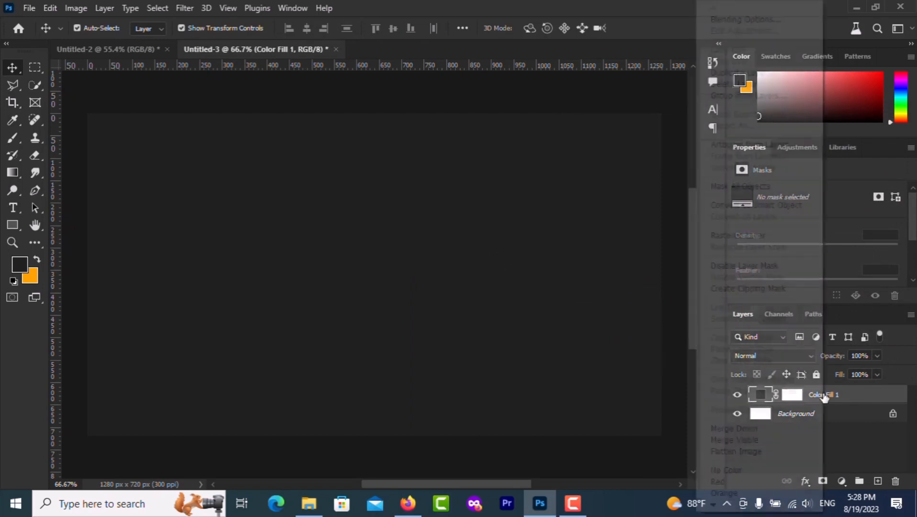
right_click(824, 397)
left_click(743, 427)
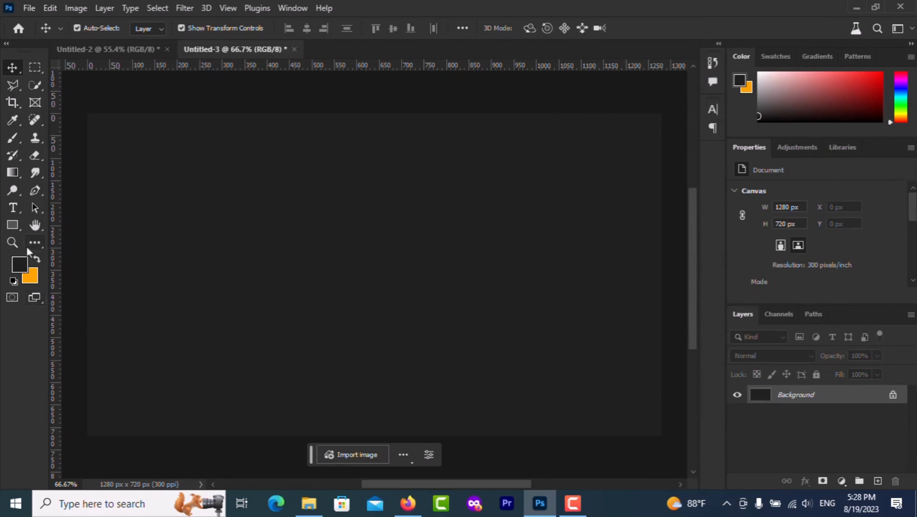
Draw an orange 394 px square on the right half of the canvas
left_click(13, 224)
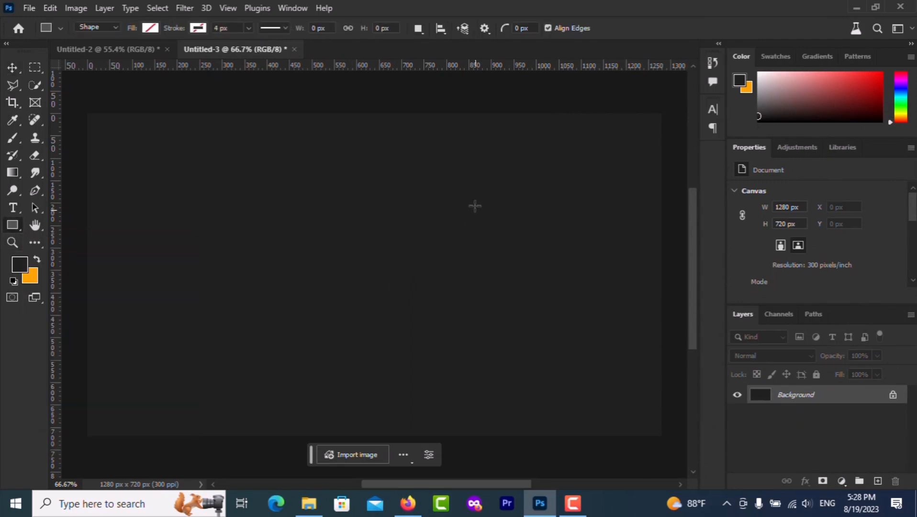
left_click_drag(449, 179, 626, 406)
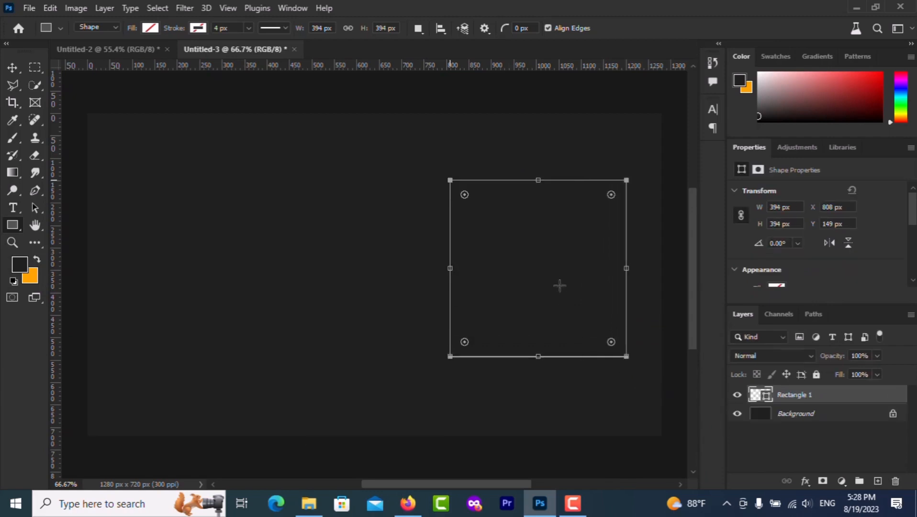
left_click(151, 28)
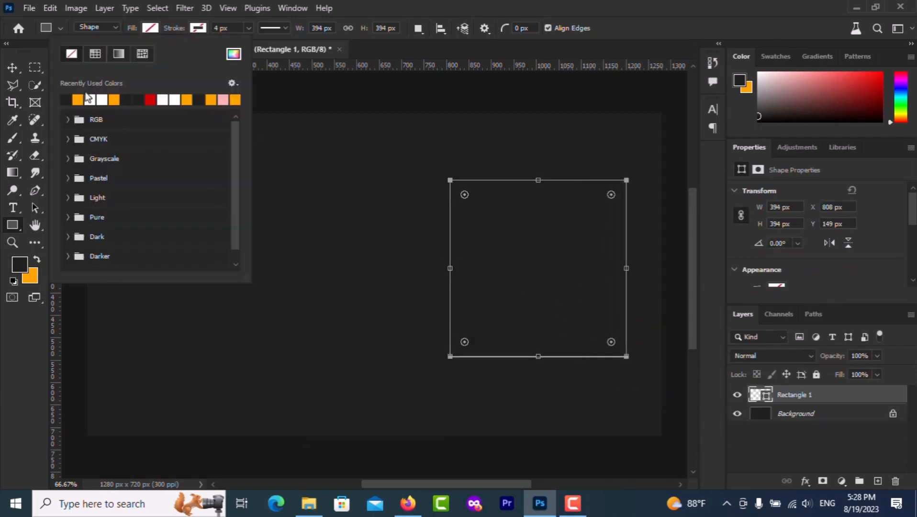
left_click(76, 100)
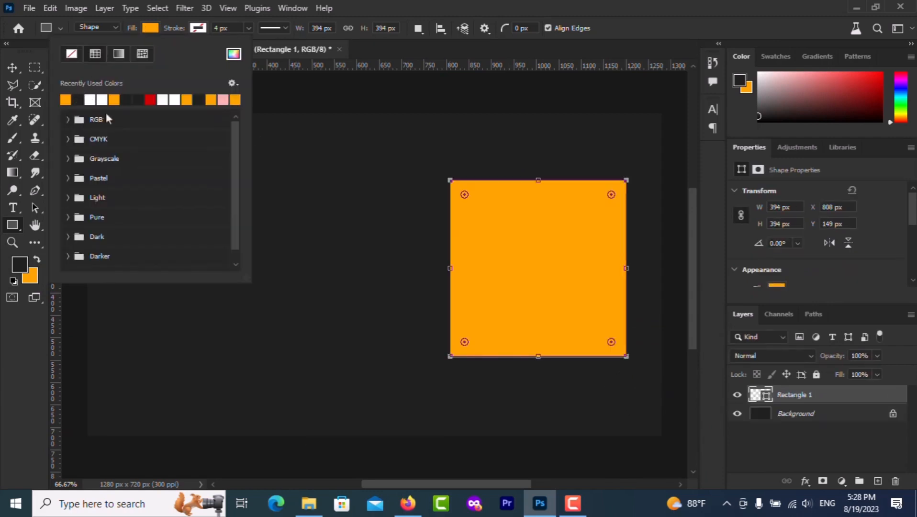
left_click(14, 68)
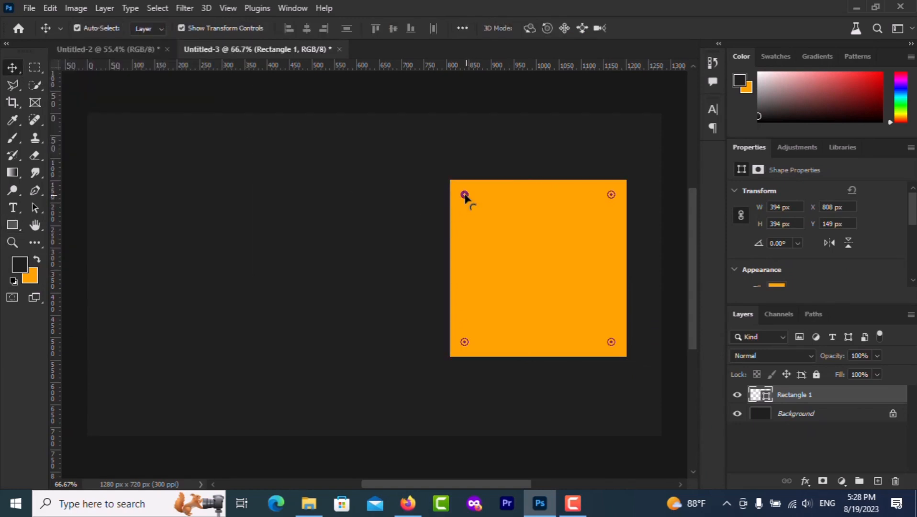
Round the square's top-left and bottom-right corners (87 px) and duplicate the shape
left_click_drag(464, 195, 487, 218)
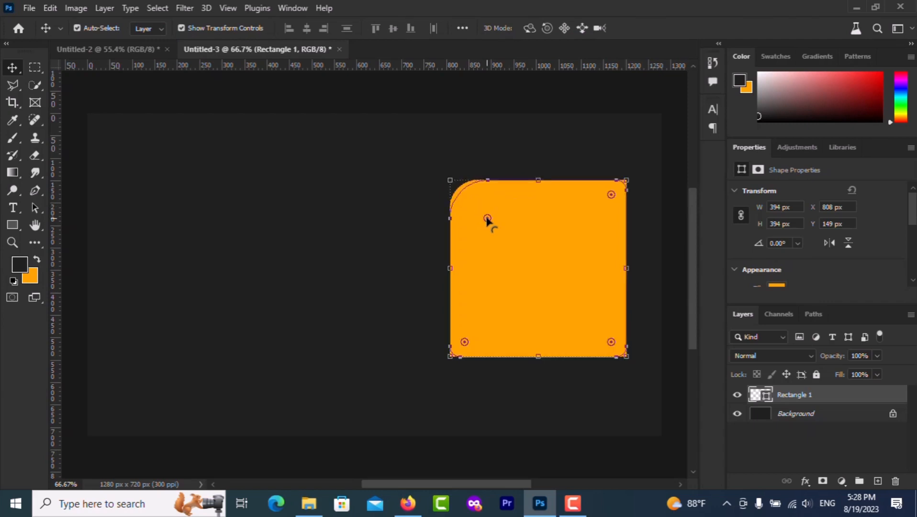
key("ctrl+z")
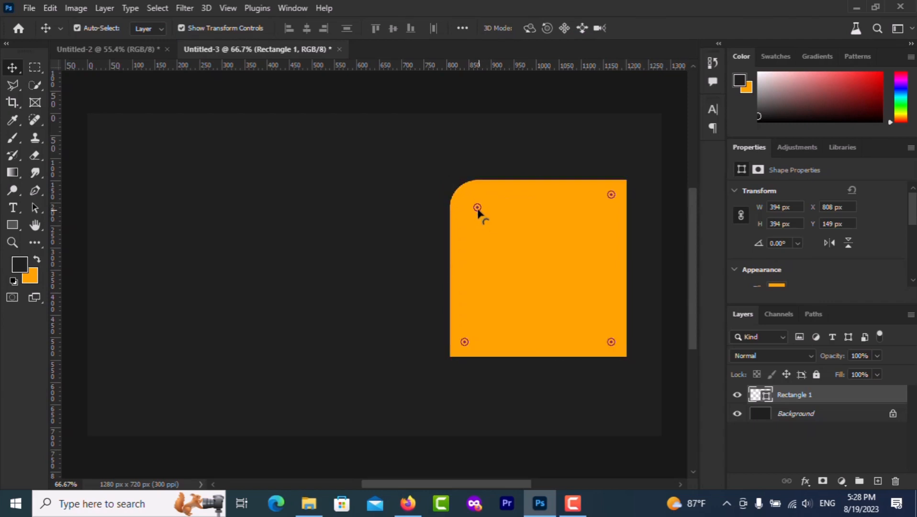
left_click_drag(478, 209, 486, 218)
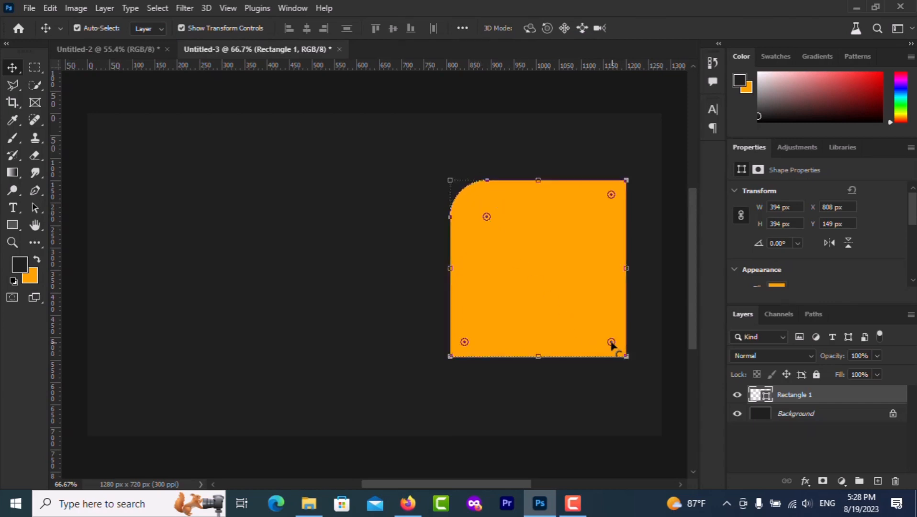
left_click_drag(611, 341, 596, 327)
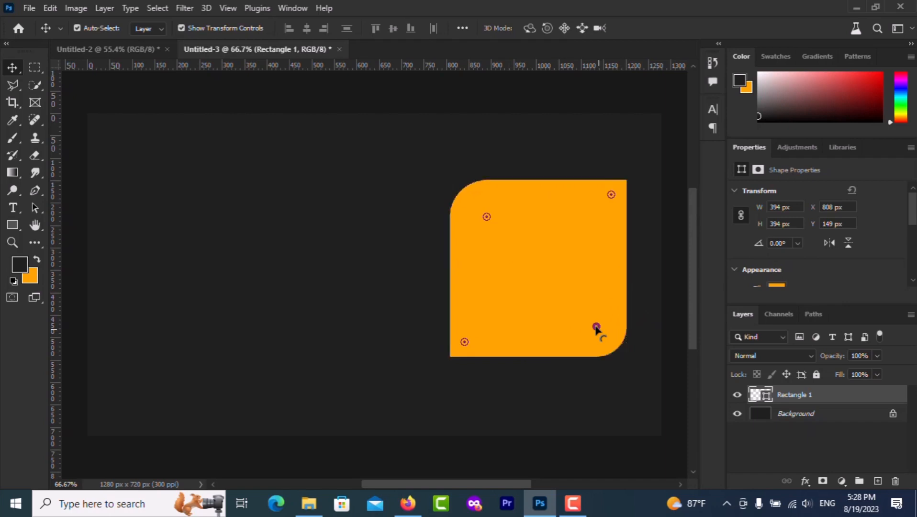
left_click_drag(596, 327, 587, 319)
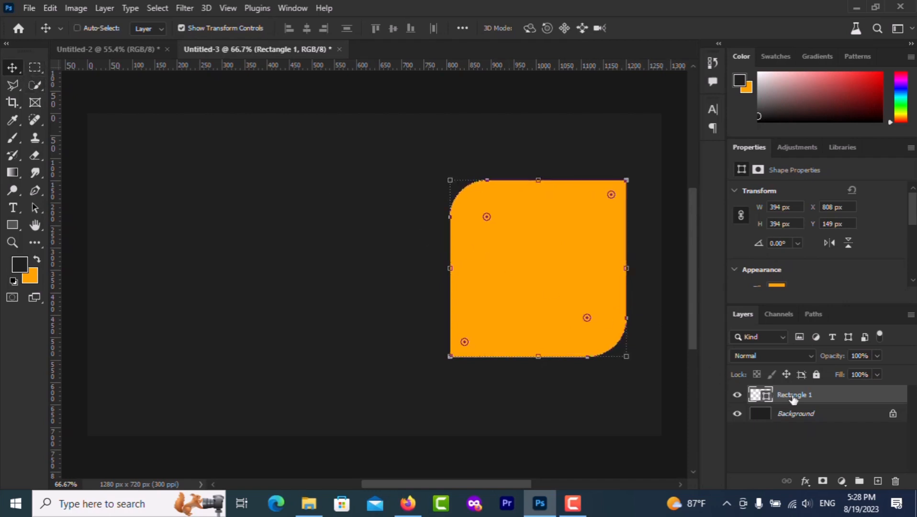
key("ctrl+j")
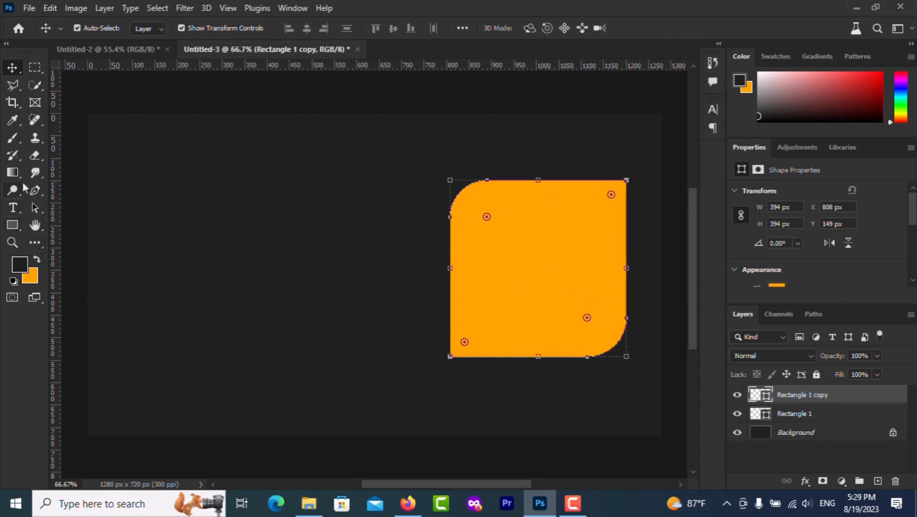
Turn the copied square into an unfilled orange outline with a 7 px stroke
left_click(13, 225)
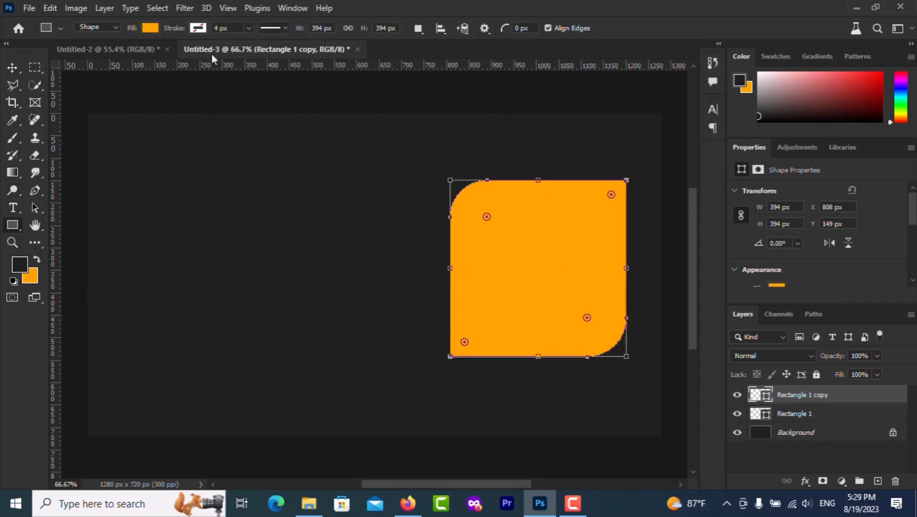
left_click(150, 28)
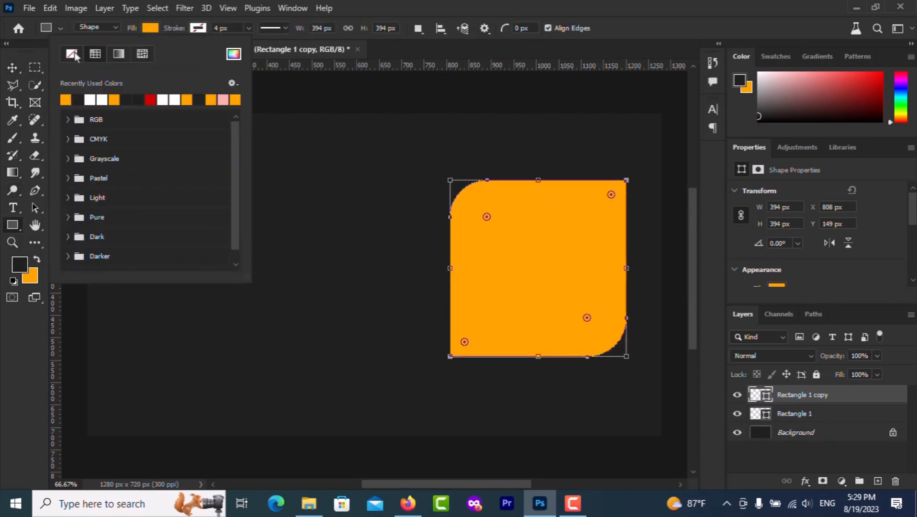
left_click(72, 54)
left_click(197, 28)
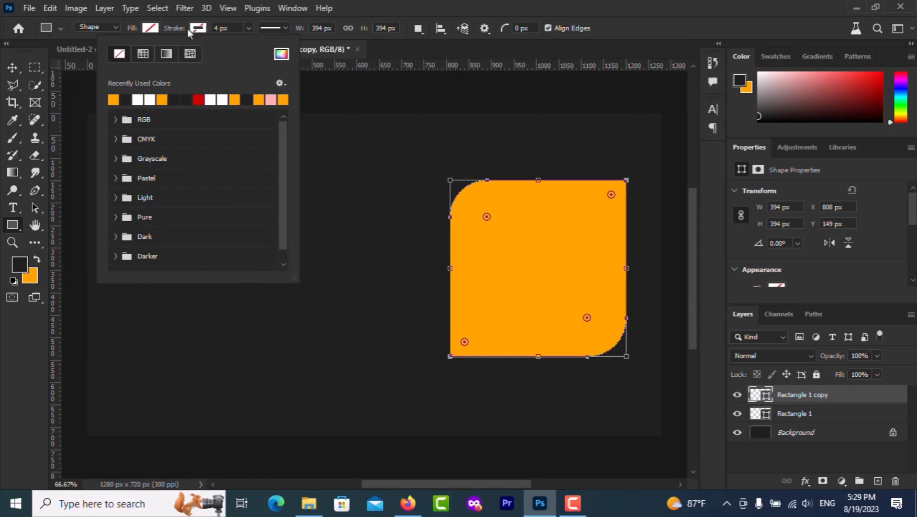
left_click(114, 99)
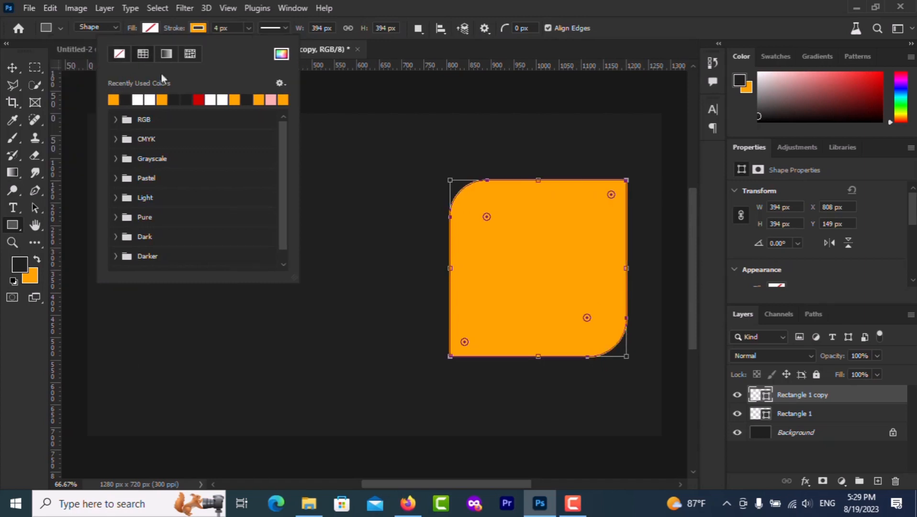
left_click(215, 29)
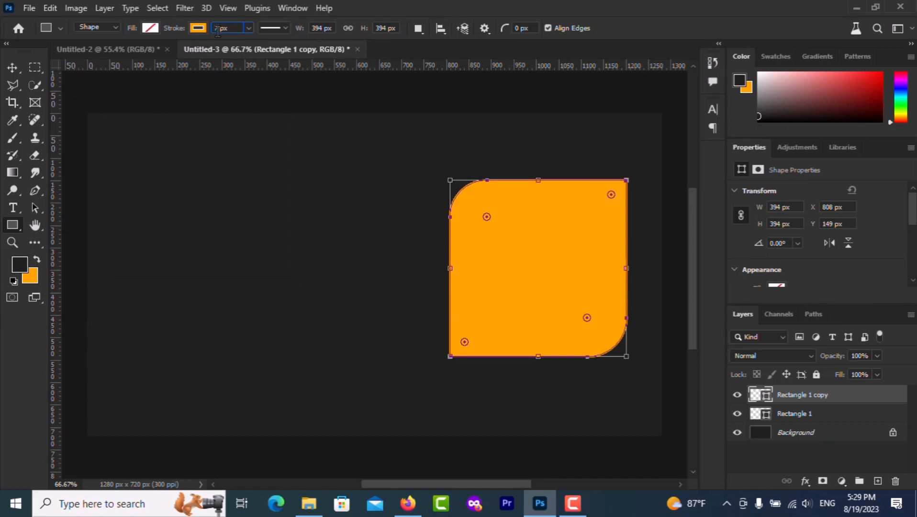
key("Return")
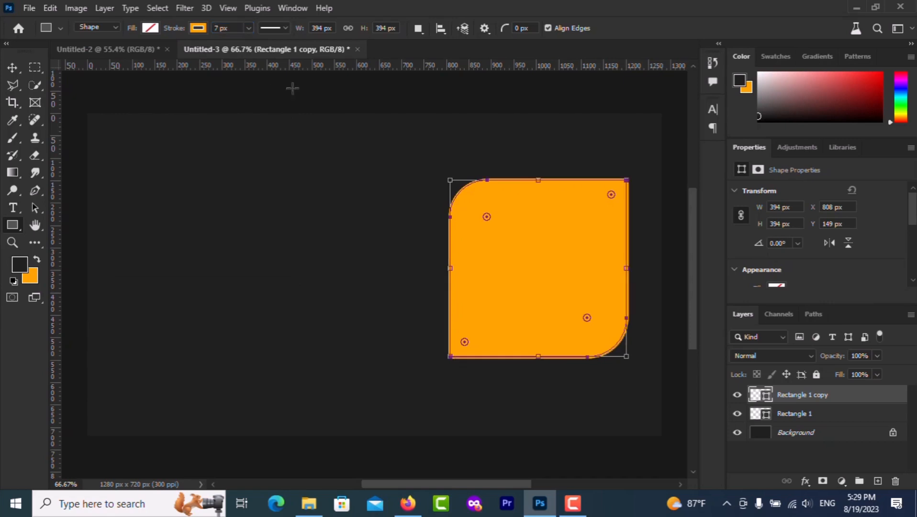
left_click(12, 68)
Offset the filled square, add a second offset outline copy, and select Rectangle 1
mouse_move(525, 268)
left_mouse_down()
mouse_move(518, 256)
mouse_move(533, 275)
left_mouse_up()
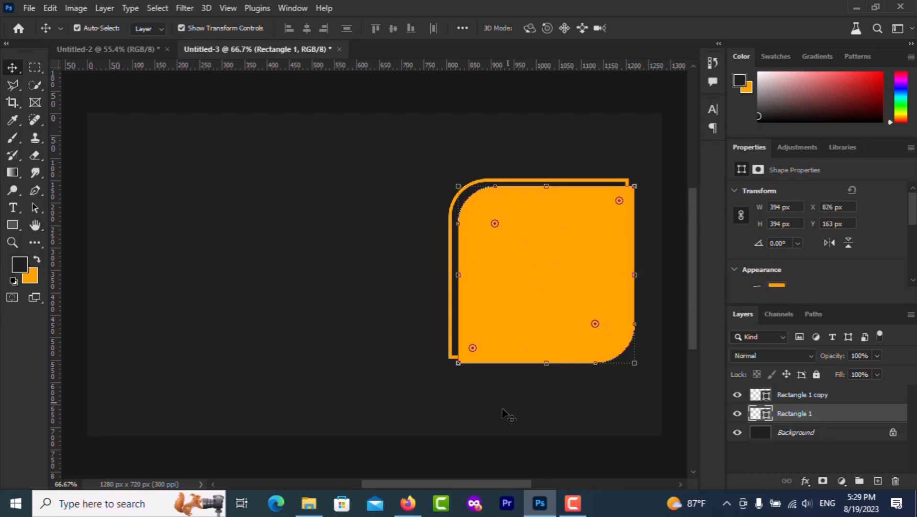
left_click(502, 410)
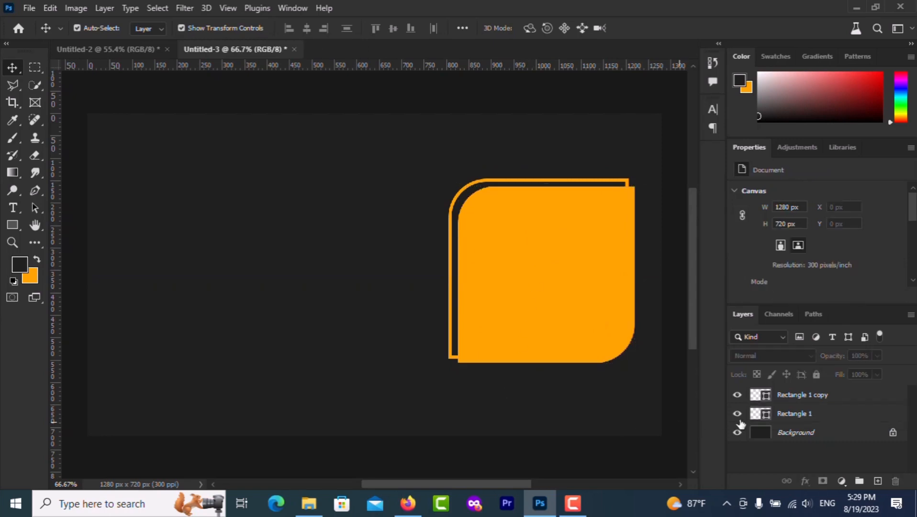
left_click(795, 396)
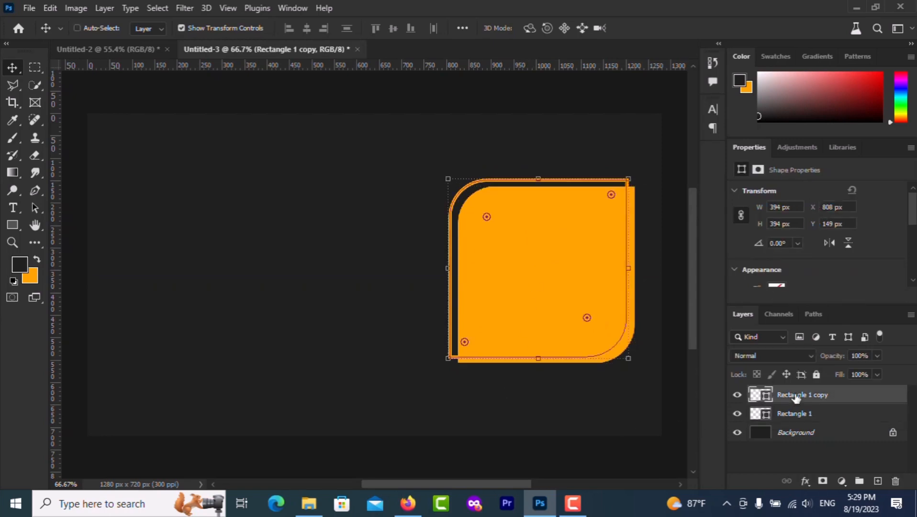
key("ctrl+j")
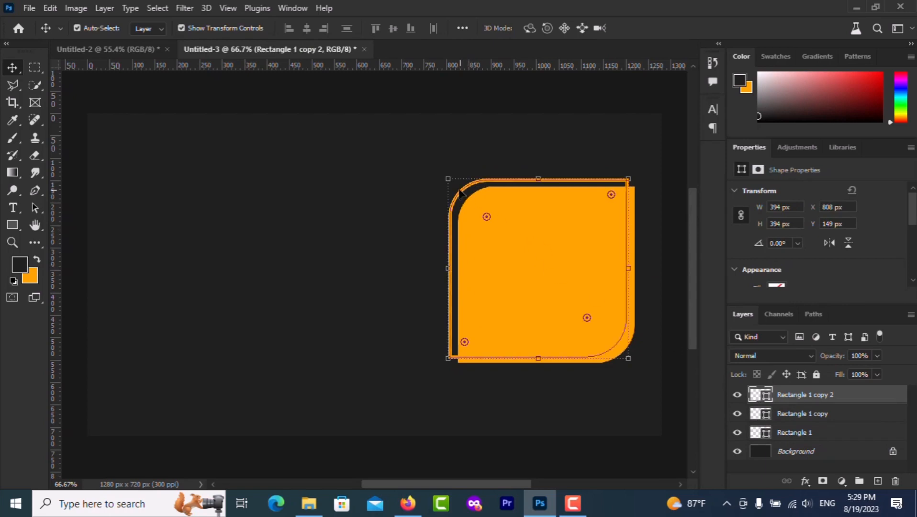
left_click_drag(459, 193, 475, 207)
left_click(533, 261)
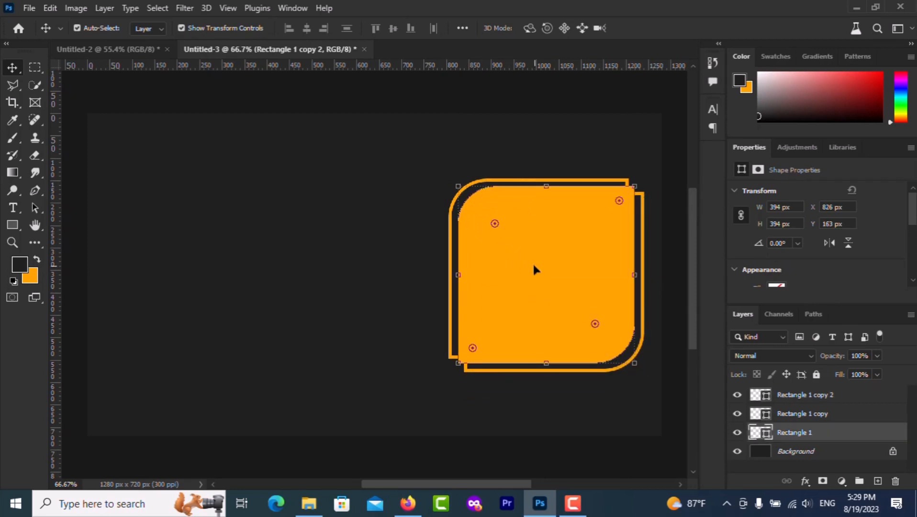
left_click(307, 275)
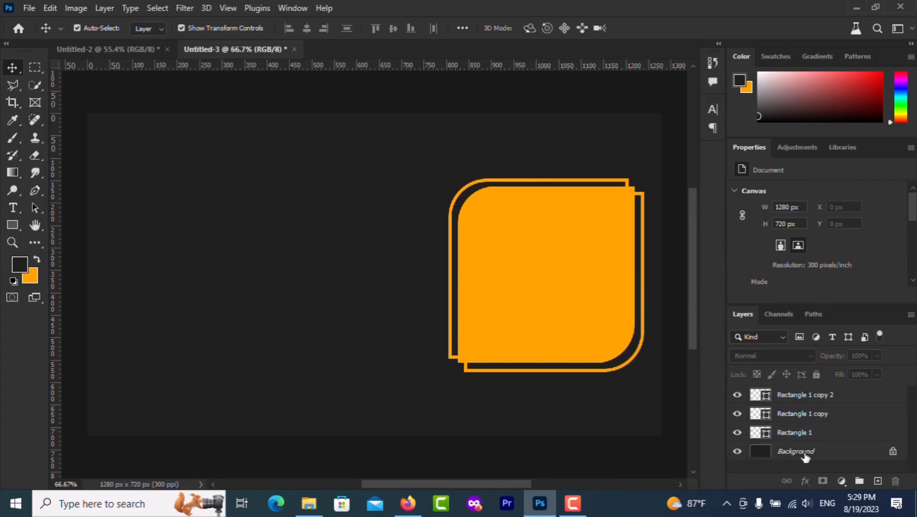
left_click(808, 435)
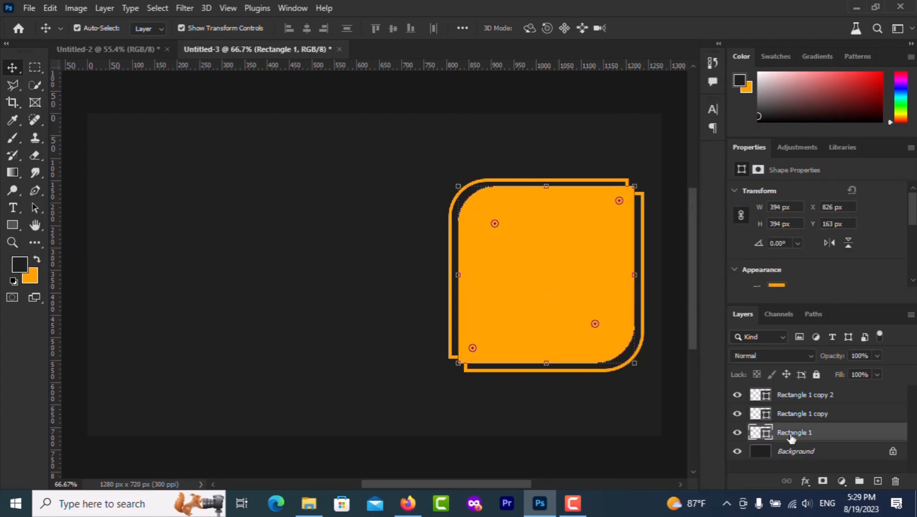
Place the woman's portrait over the frames and clip it to the filled rounded square
left_click(310, 508)
left_click_drag(297, 115, 545, 312)
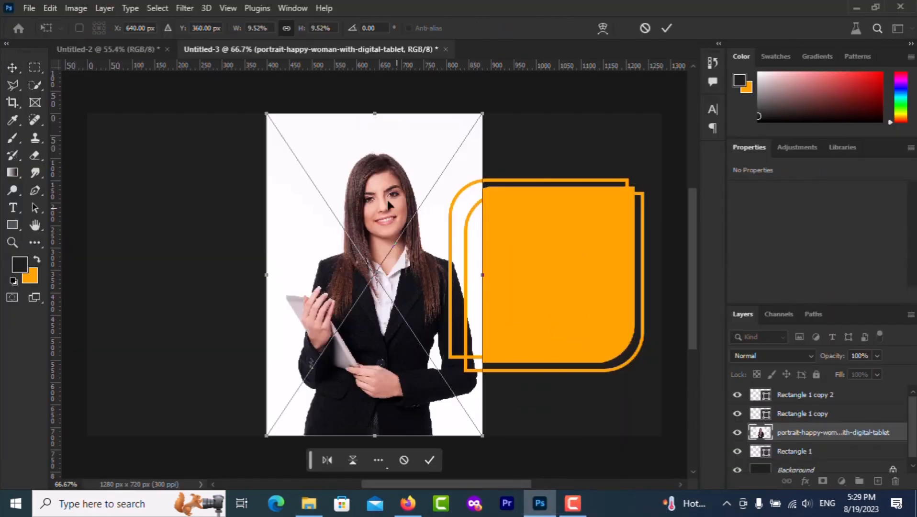
left_click_drag(388, 205, 551, 212)
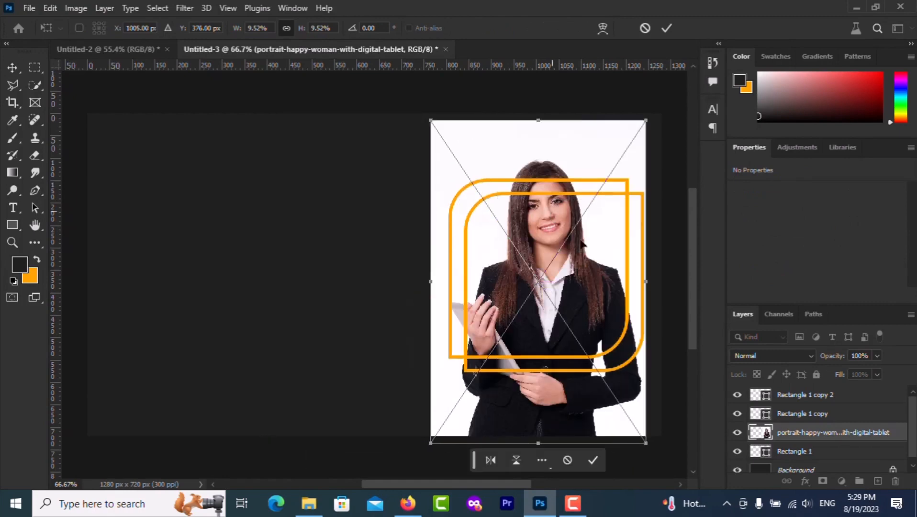
left_click(792, 432)
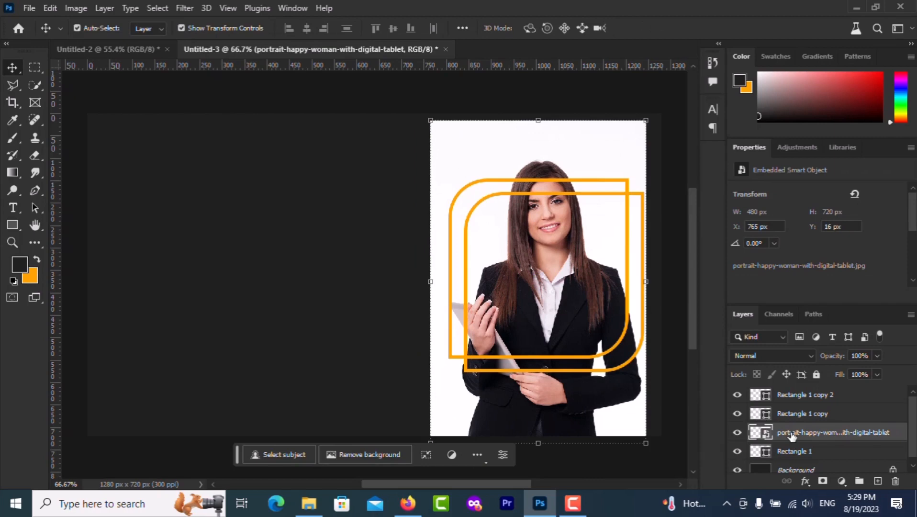
right_click(792, 434)
left_click(716, 334)
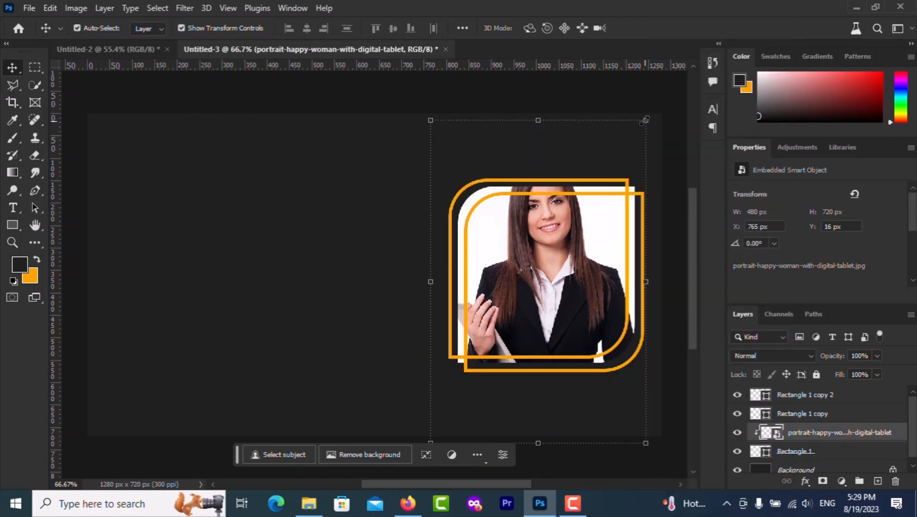
Scale the portrait to 412×618 px and position it inside the frame
left_click_drag(645, 120, 616, 166)
left_click_drag(529, 241, 553, 242)
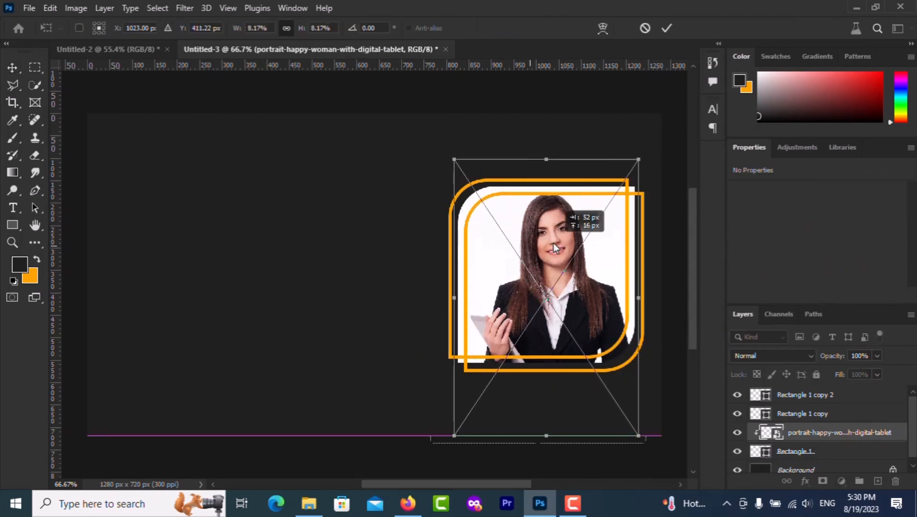
left_click_drag(553, 243, 554, 243)
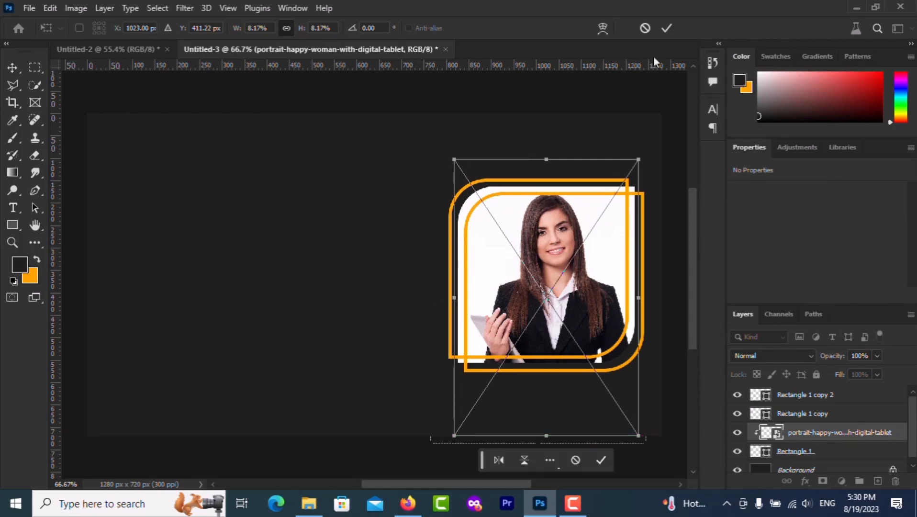
left_click(667, 28)
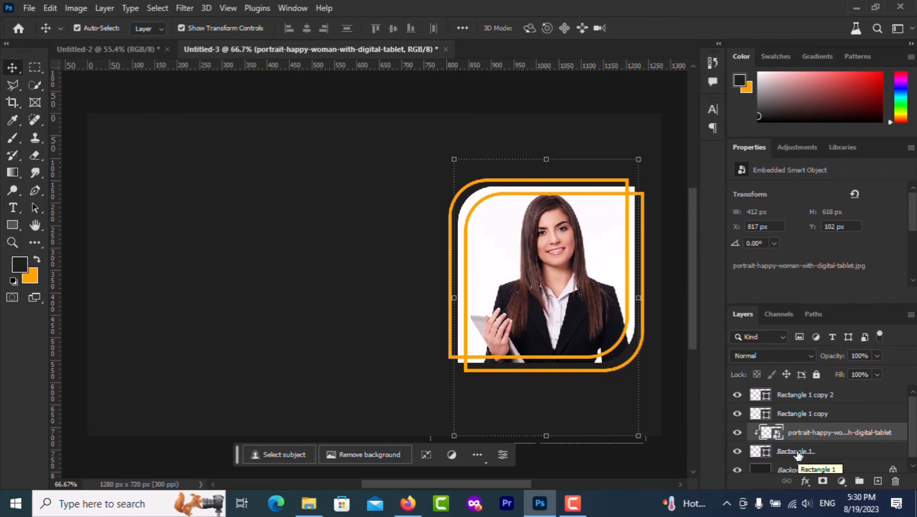
Move both orange outline layers below the portrait in the layer stack
left_click_drag(798, 415, 797, 458)
left_click_drag(792, 399, 795, 456)
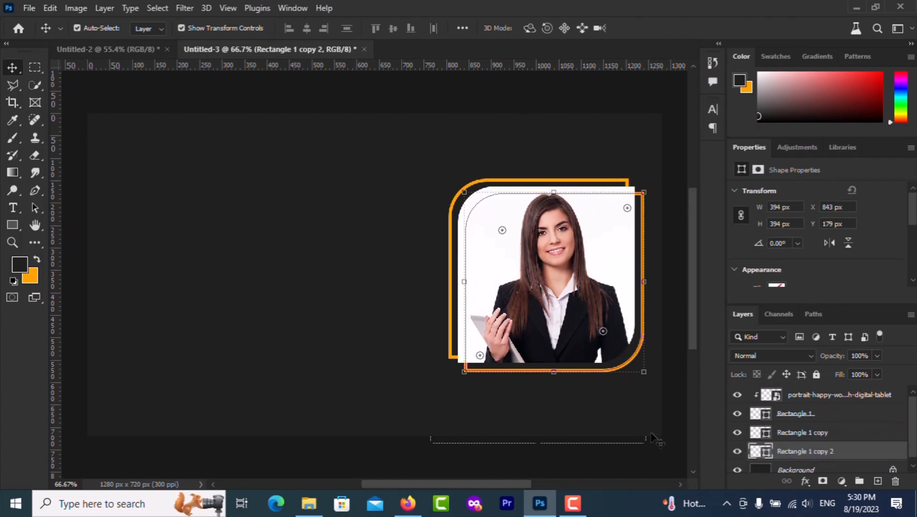
left_click(394, 314)
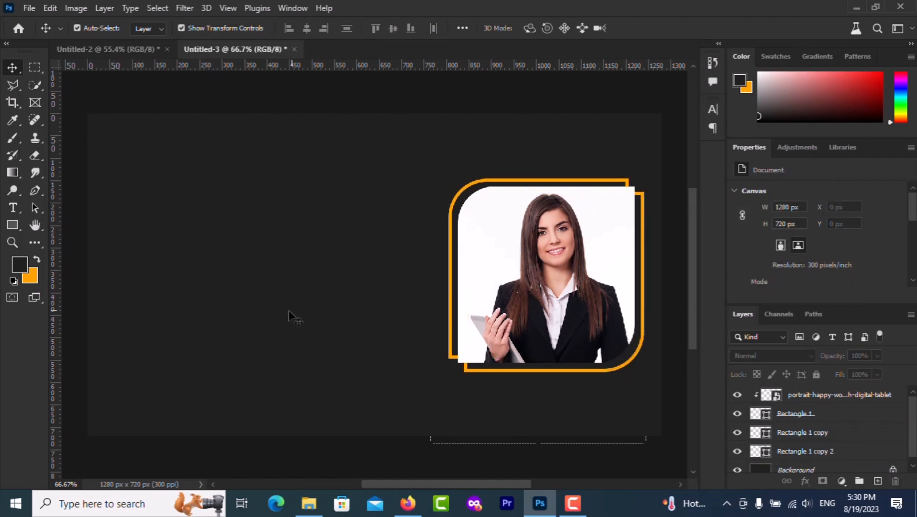
Shift the portrait and three rectangles left and down, then enlarge the group slightly
left_click_drag(415, 152, 631, 338)
left_click_drag(608, 301, 590, 301)
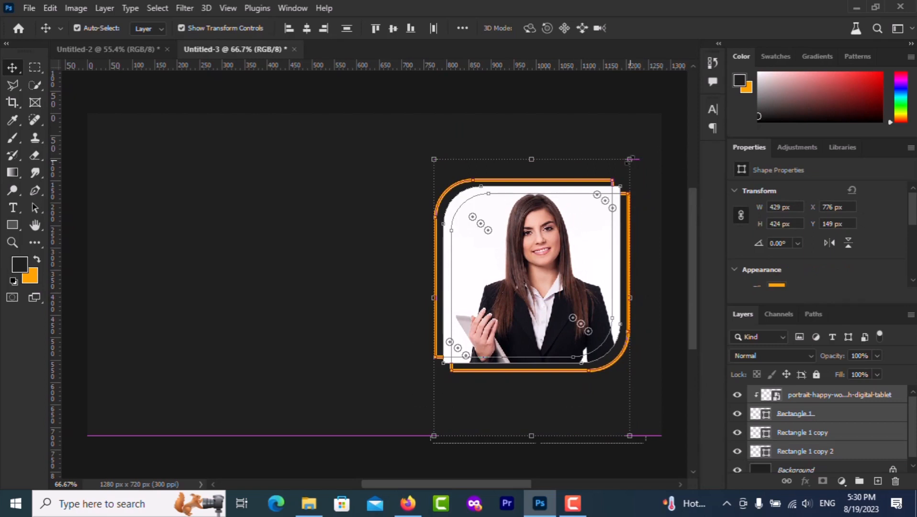
left_click_drag(550, 270, 549, 283)
left_click_drag(630, 172, 639, 161)
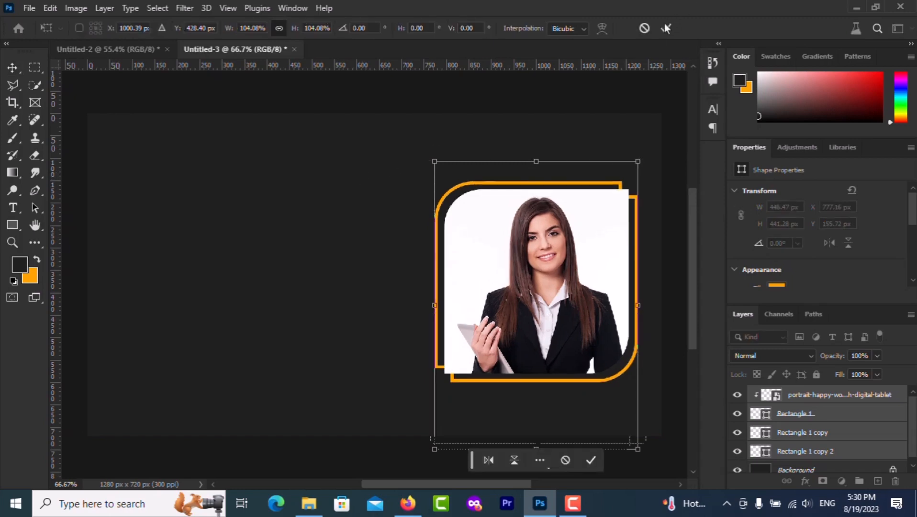
left_click(666, 27)
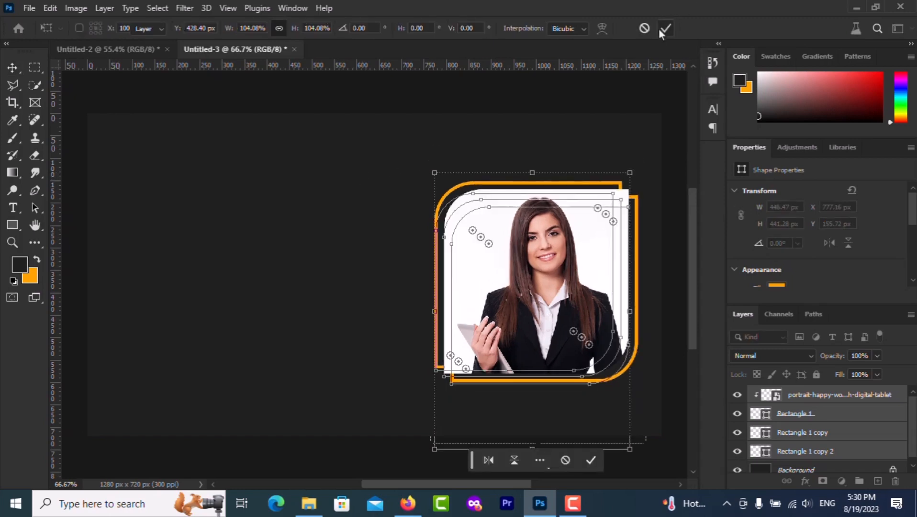
left_click(223, 201)
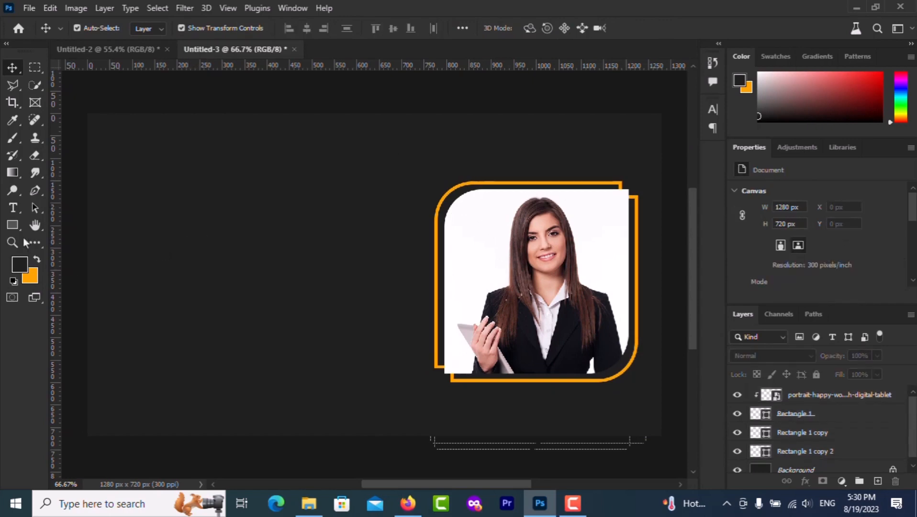
Type the two-line headline 'Grow' / 'Your Bussines' in orange #ffa200 left of the portrait
left_click(12, 208)
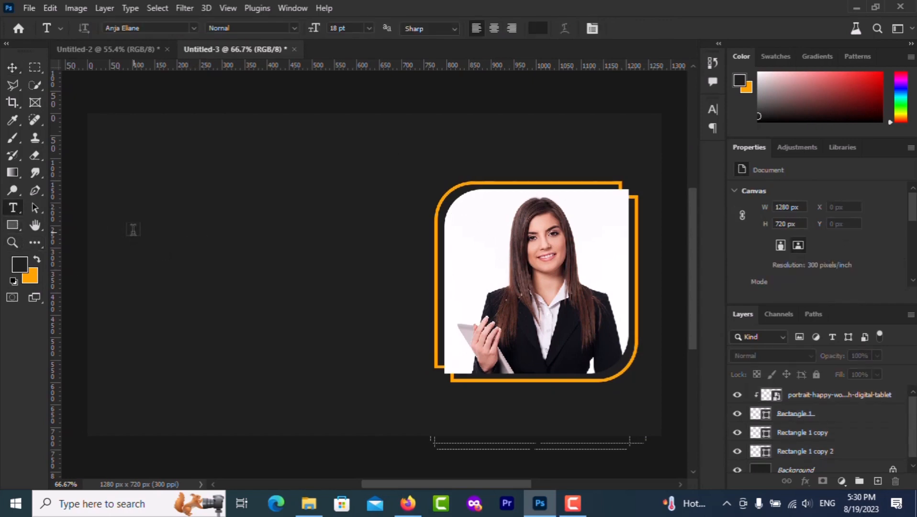
left_click(133, 229)
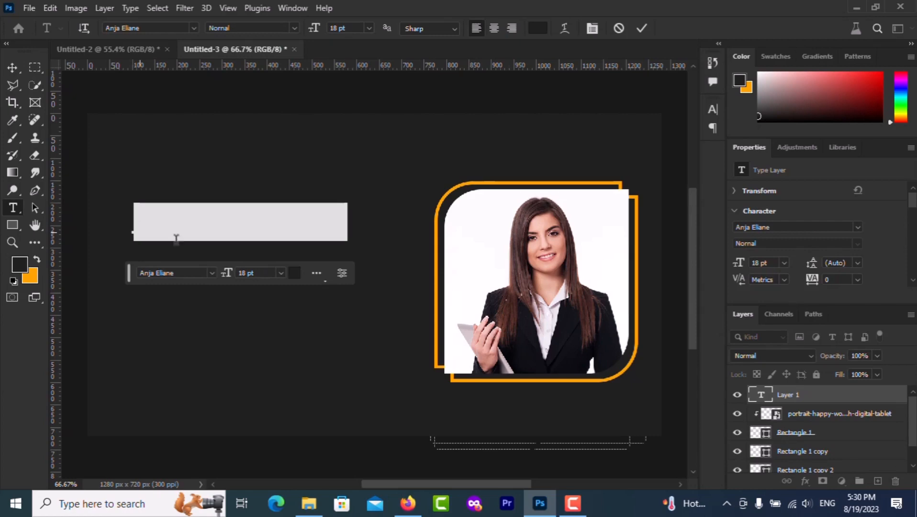
left_click(292, 272)
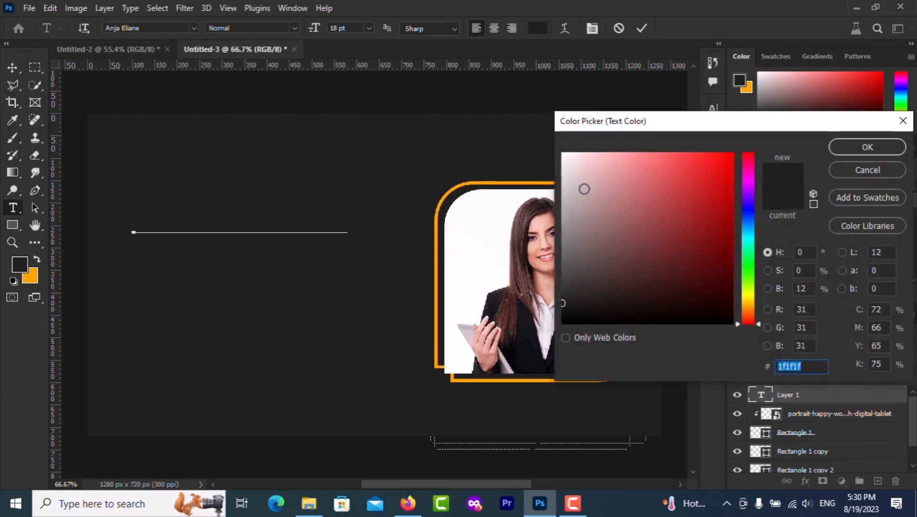
type("ffa200")
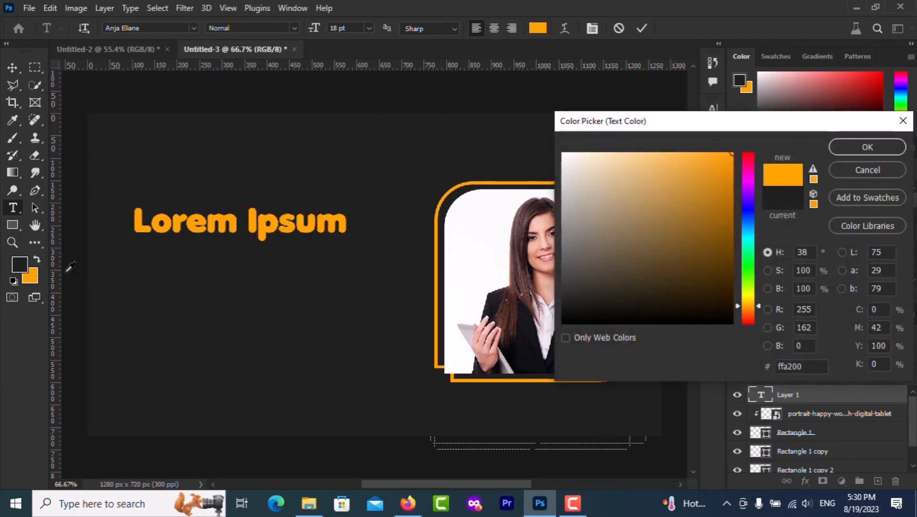
left_click(857, 146)
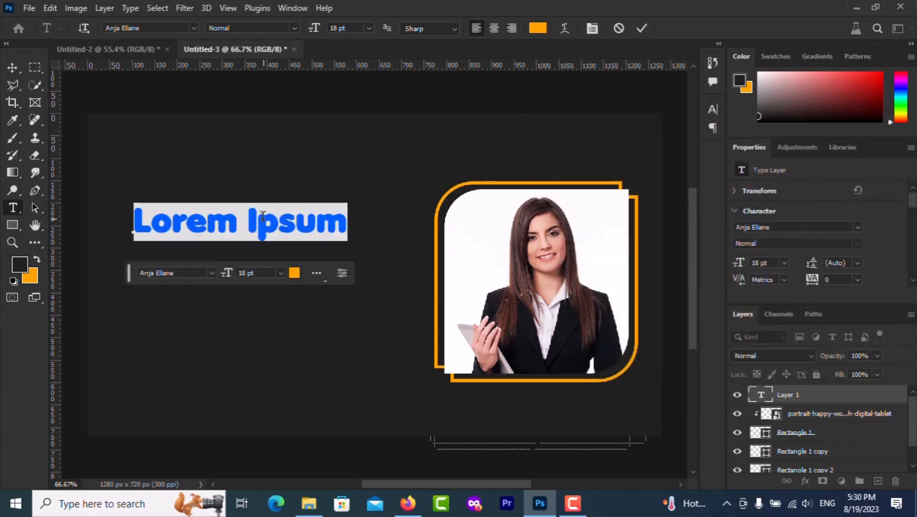
type("Grow")
key("Return")
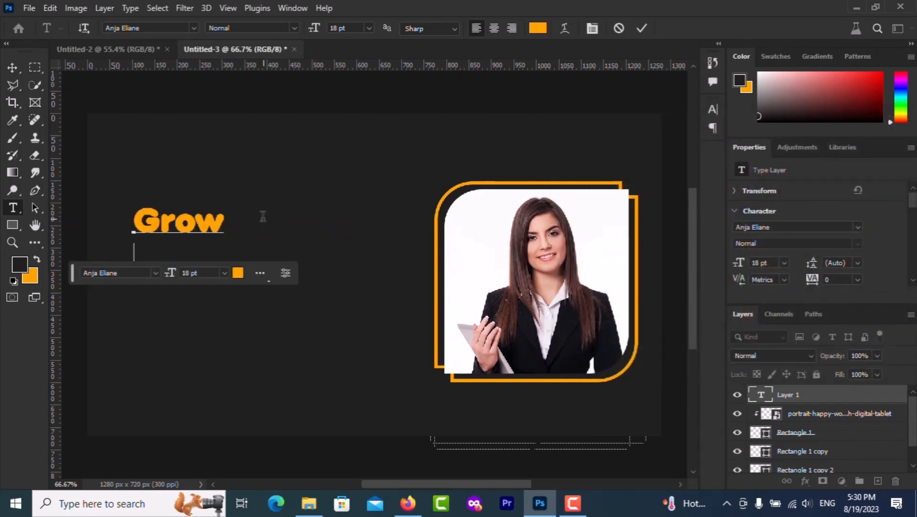
type("Your")
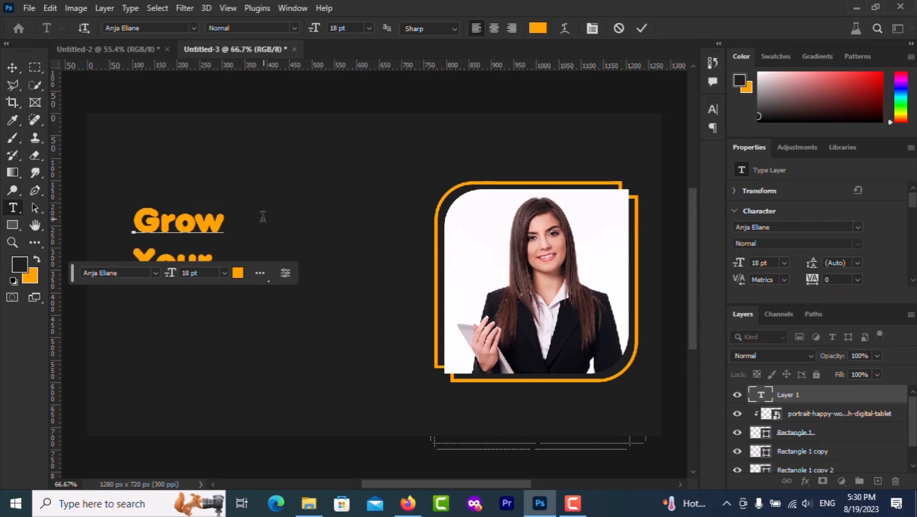
type(" Buss")
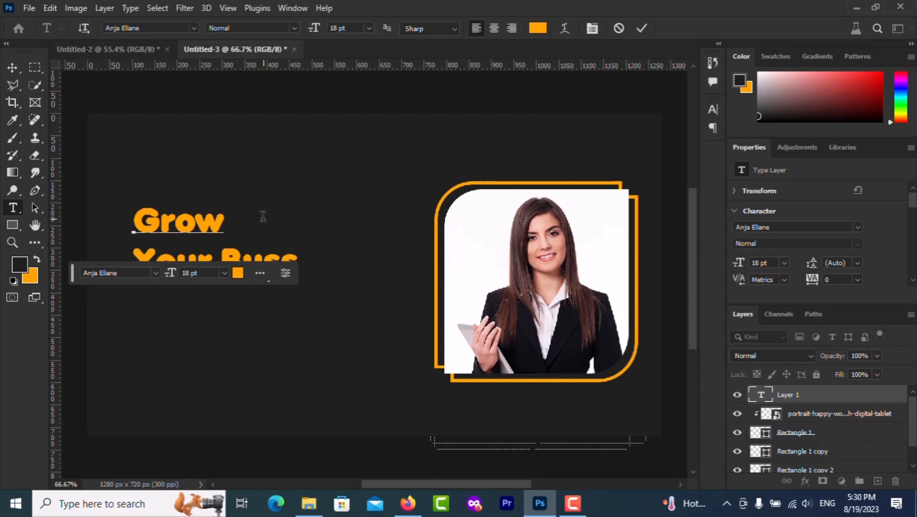
type("ines")
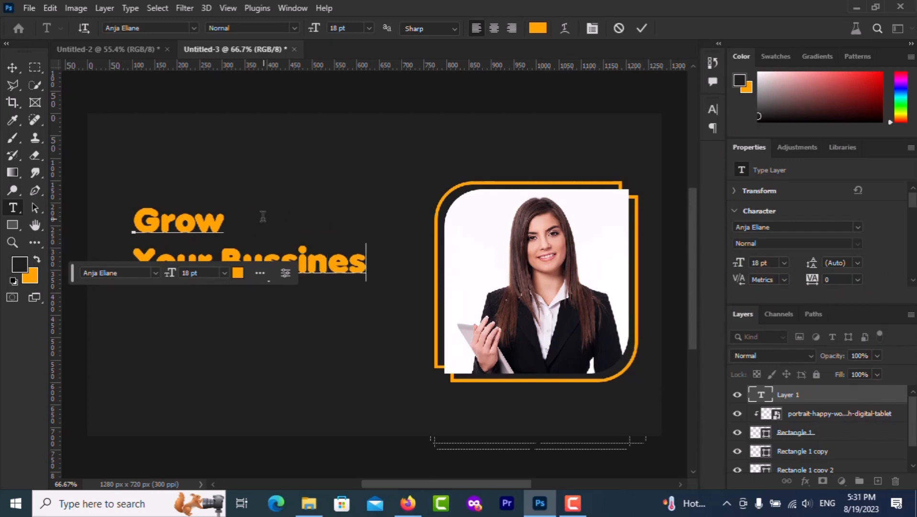
Set the headline to 22 pt and nudge it slightly left
key("ctrl+a")
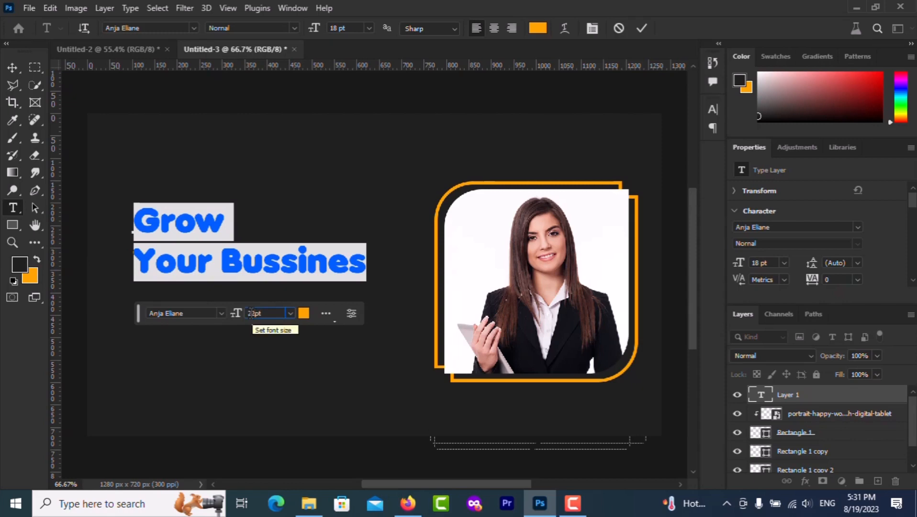
key("Return")
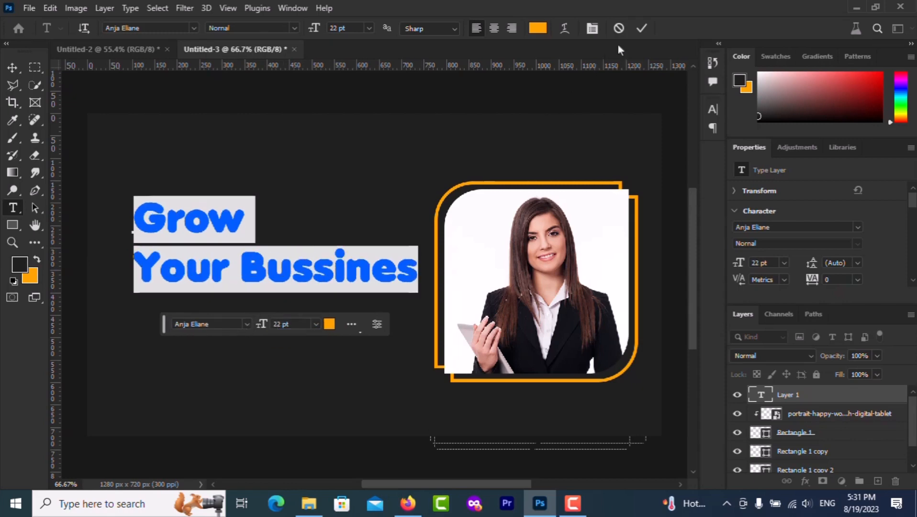
left_click(638, 27)
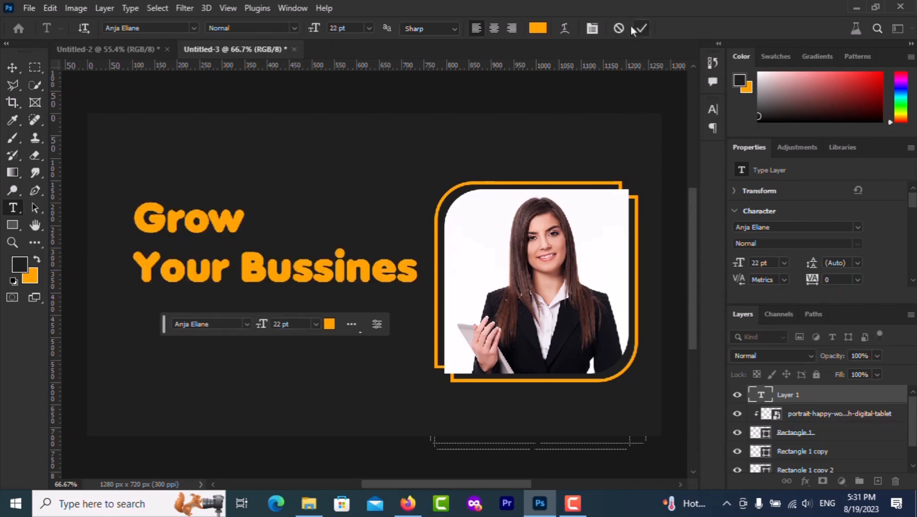
left_click(12, 68)
left_click_drag(190, 222, 177, 225)
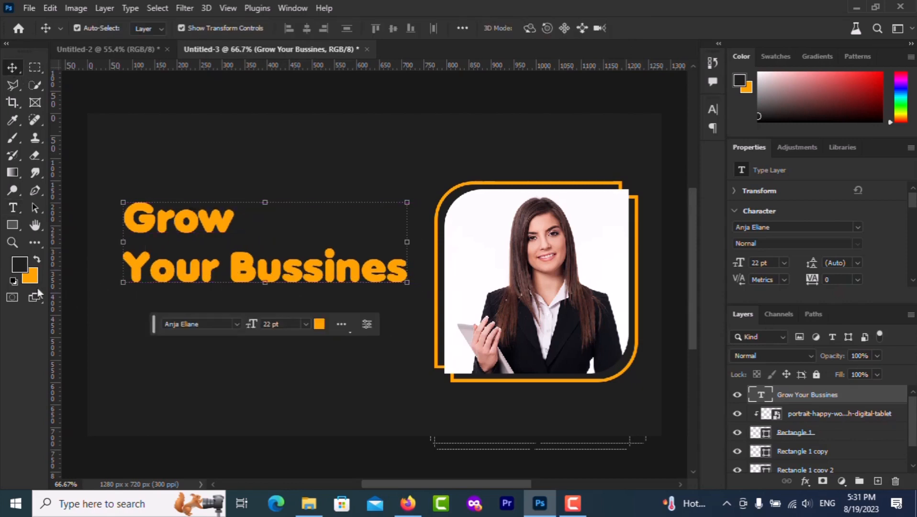
left_click(12, 207)
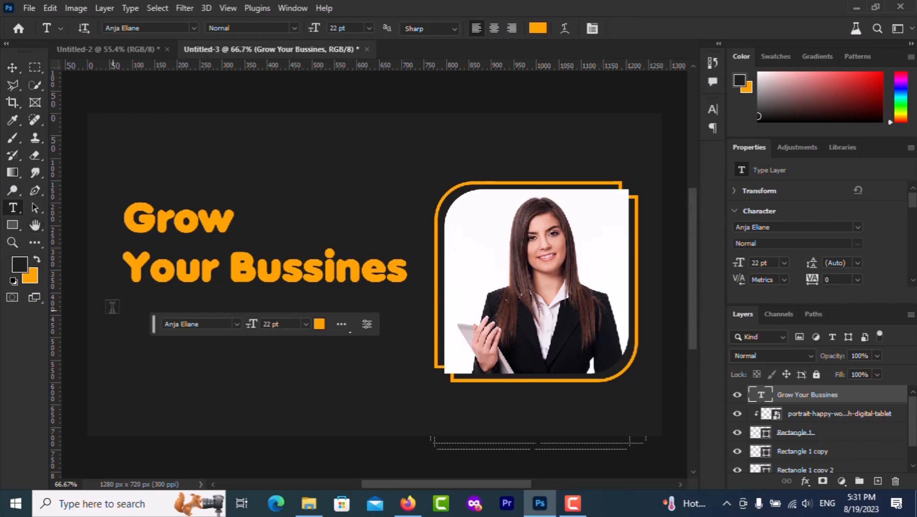
Add a paragraph text box below the headline in white Times New Roman Italic
left_click_drag(131, 306, 403, 381)
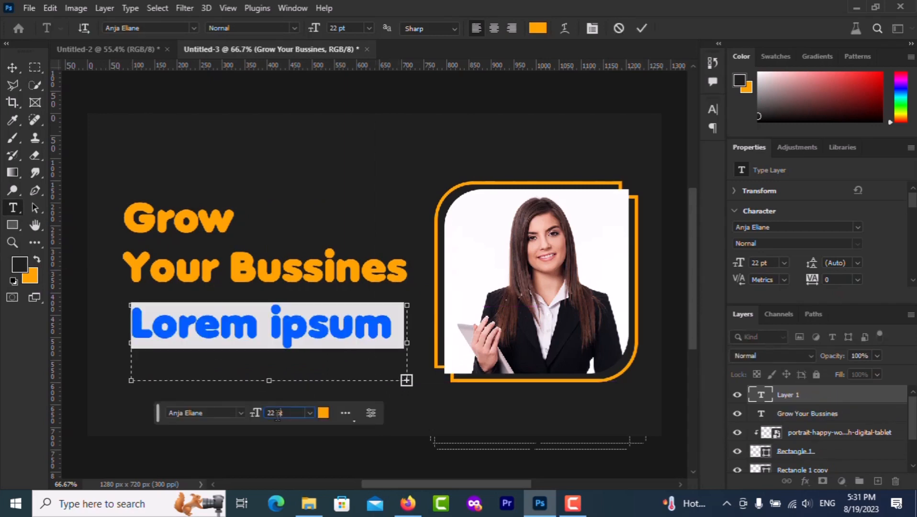
scroll(277, 415, "down", 17)
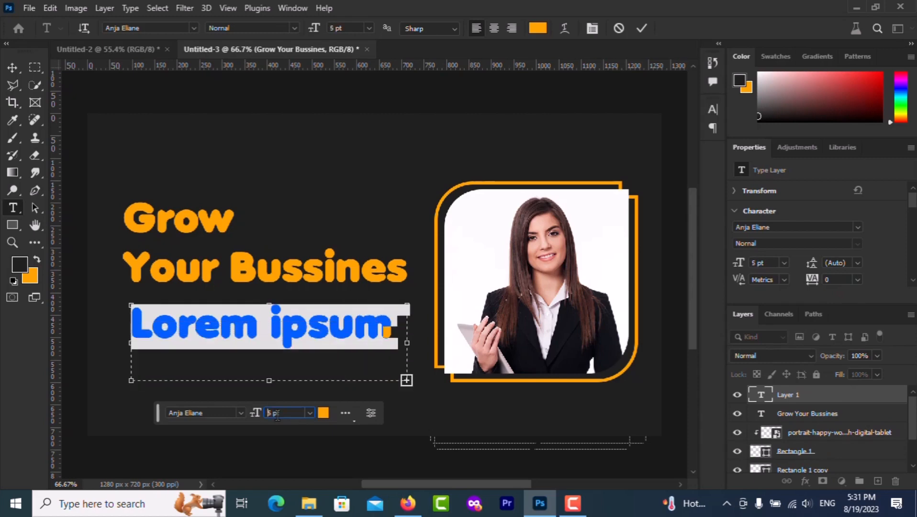
scroll(277, 415, "down", 5)
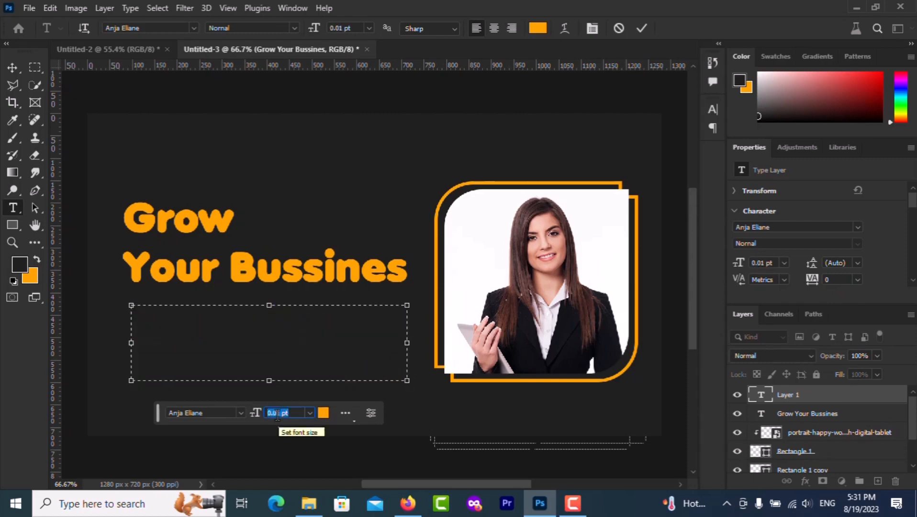
scroll(277, 416, "up", 6)
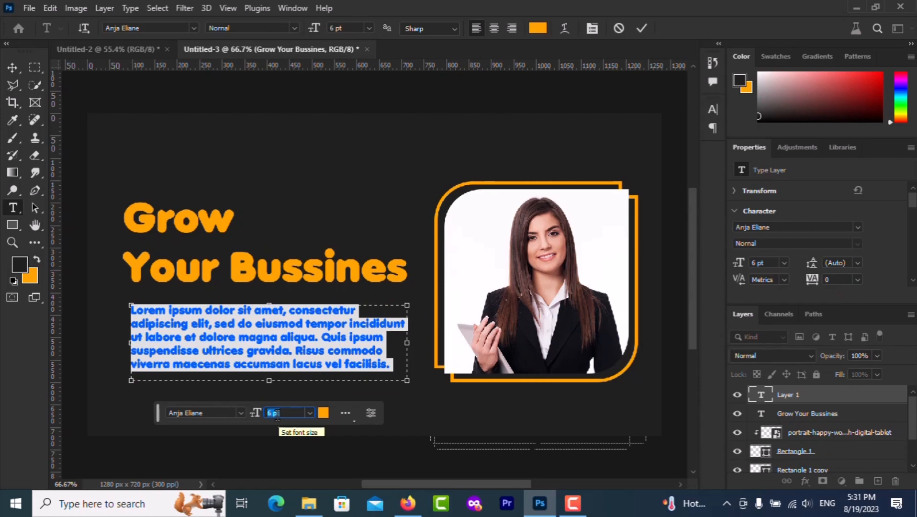
left_click(219, 414)
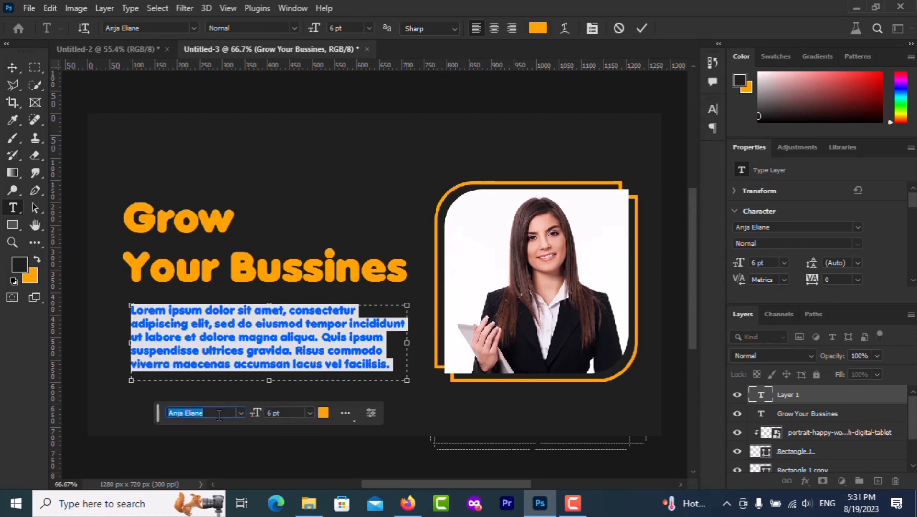
type("time")
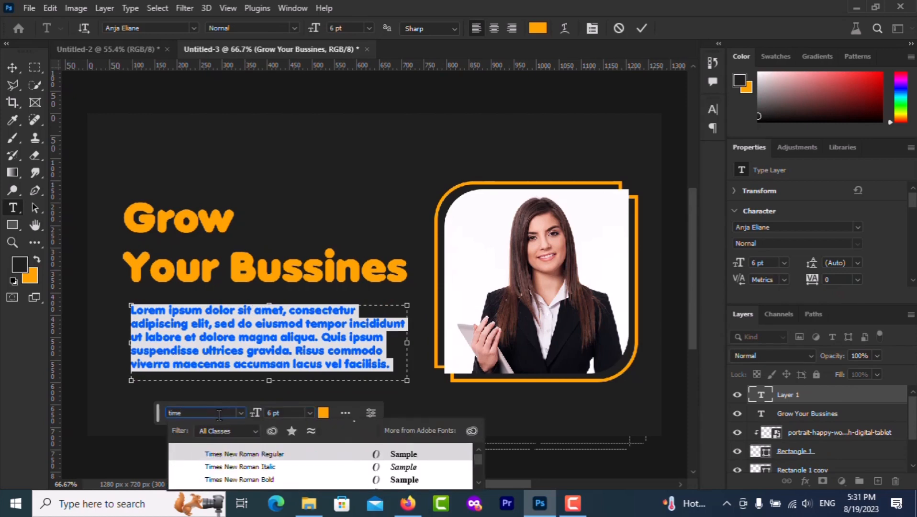
left_click(227, 466)
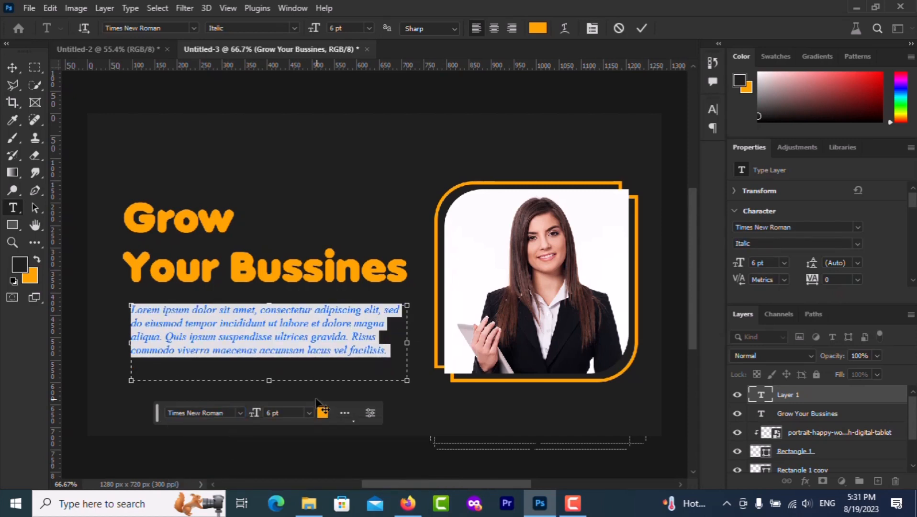
left_click(322, 413)
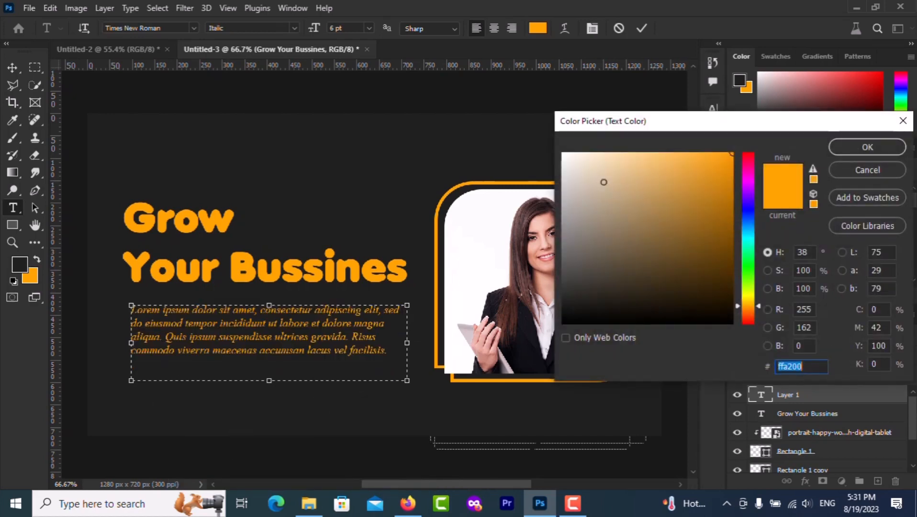
left_click(561, 151)
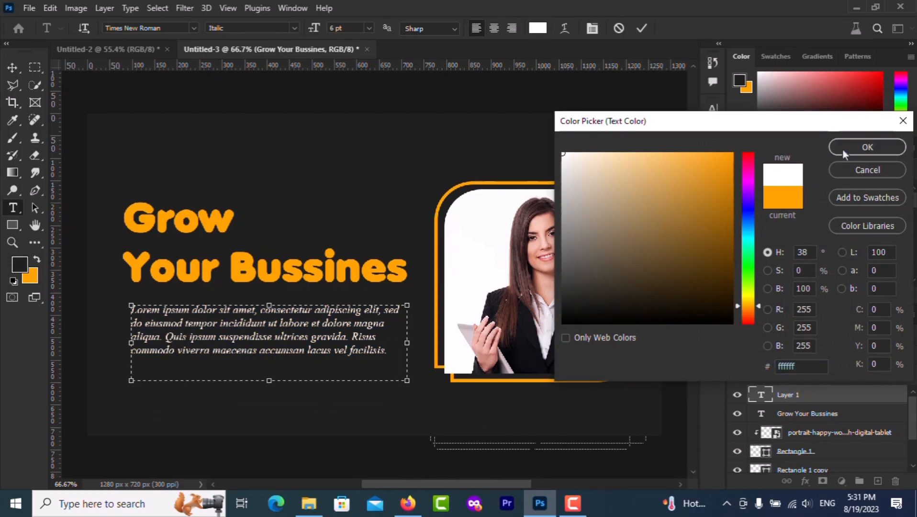
left_click(849, 148)
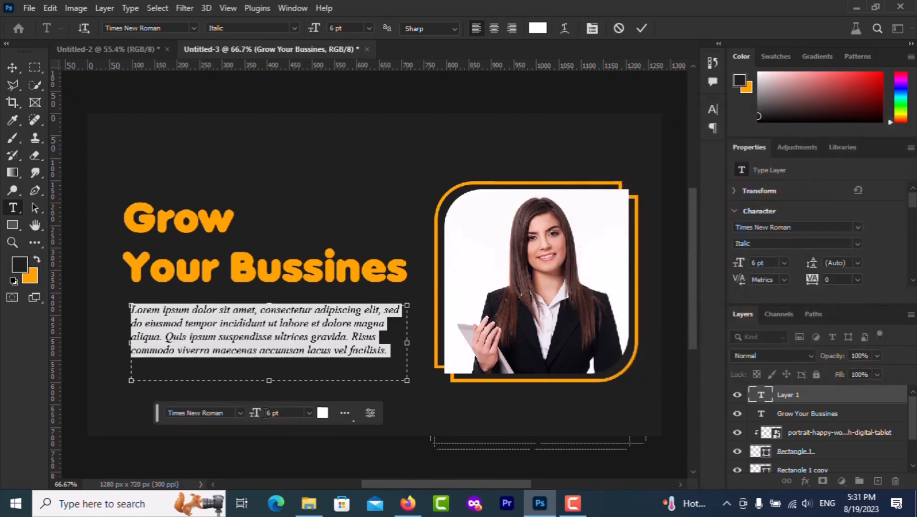
Set the paragraph to 7 pt and align it under the headline's left edge
key("Up")
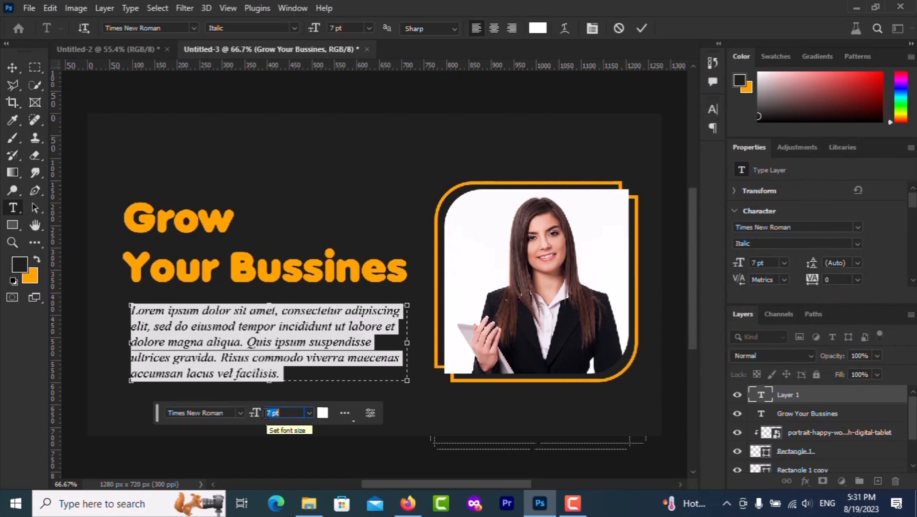
left_click(641, 29)
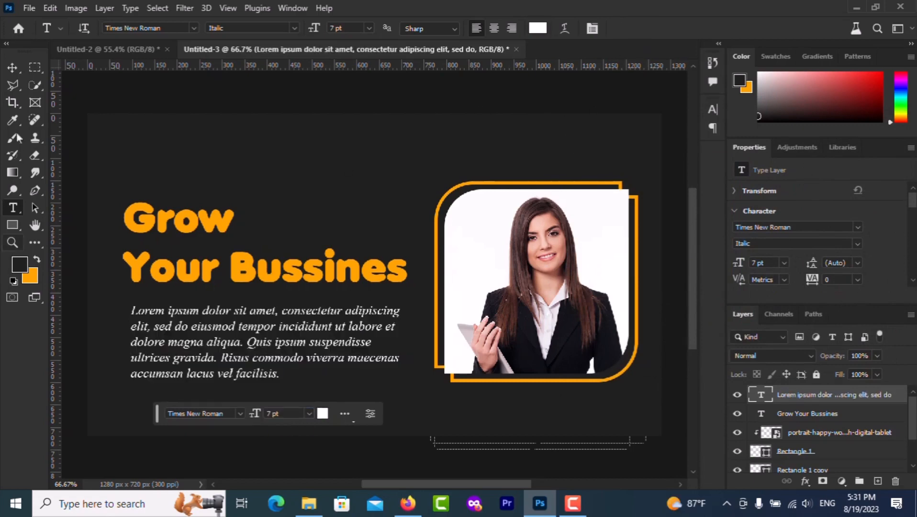
left_click(13, 67)
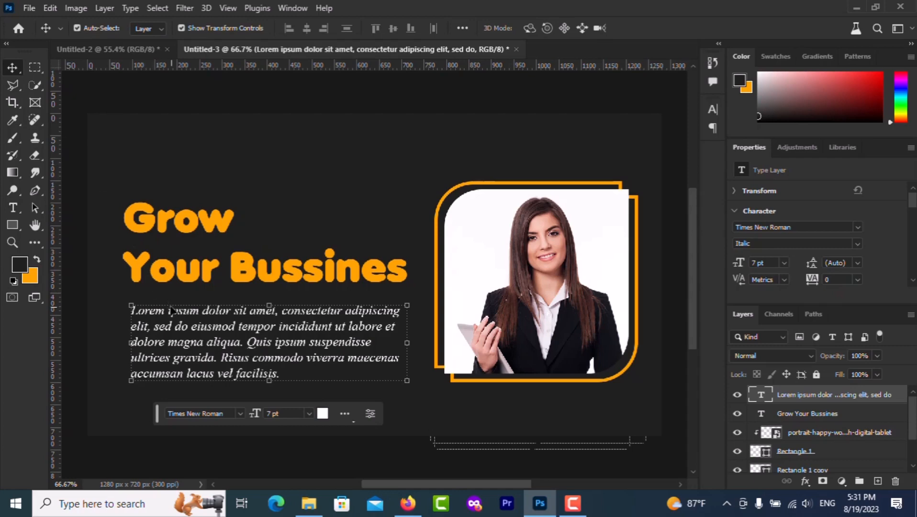
left_click_drag(172, 319, 168, 319)
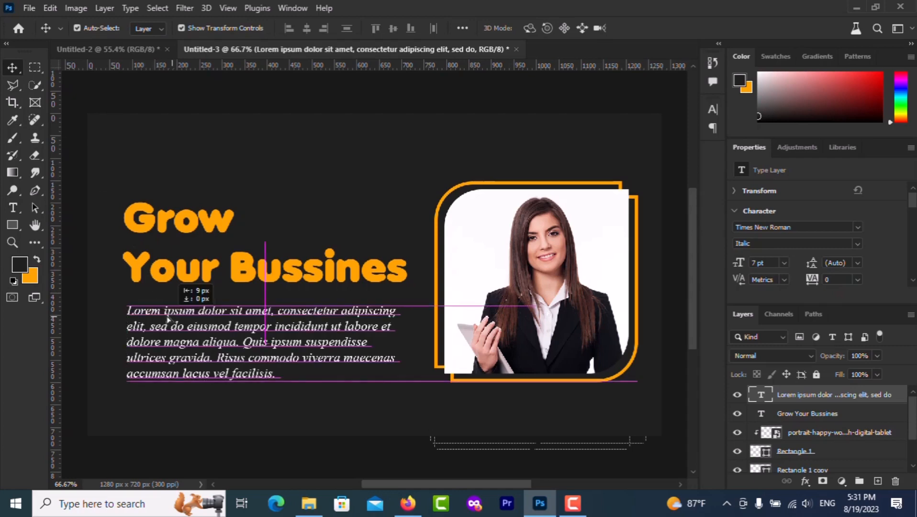
left_click(116, 406)
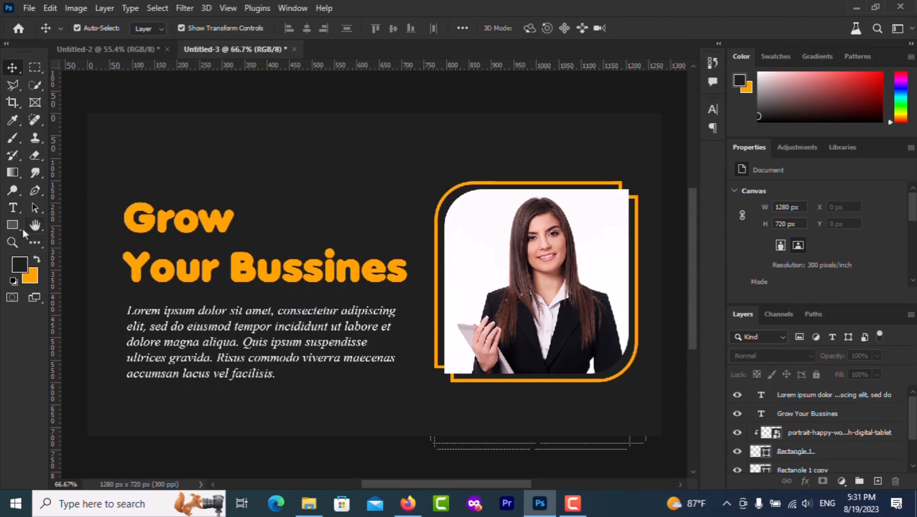
Type 'Logo' in Anja Eliane at the banner's top-left
left_click(12, 207)
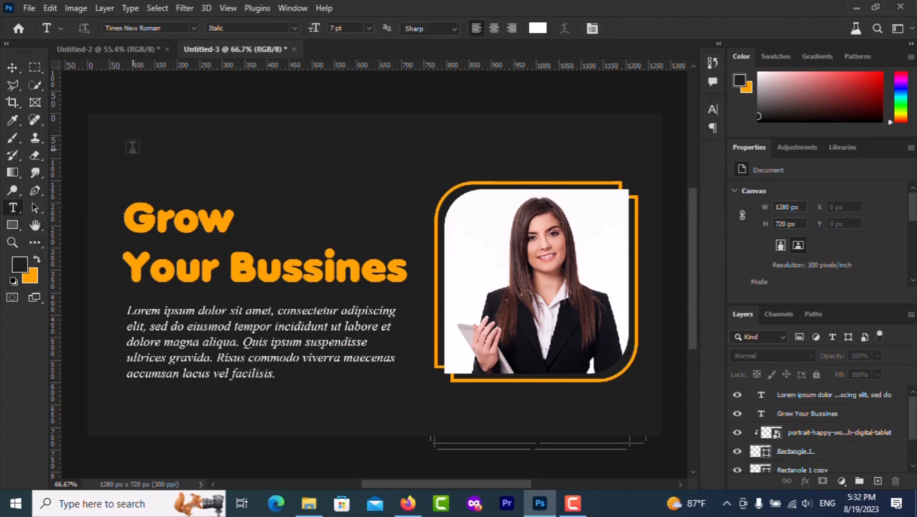
left_click(132, 147)
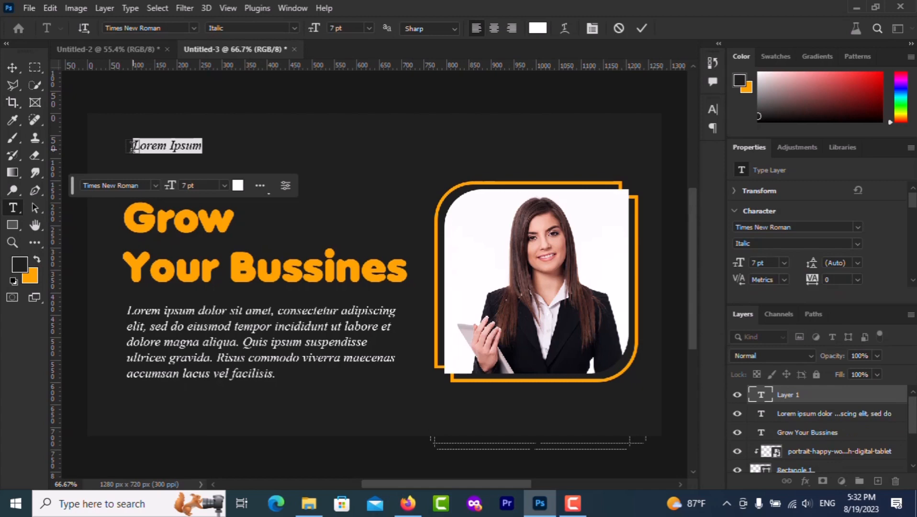
double_click(125, 185)
left_click_drag(140, 186, 73, 186)
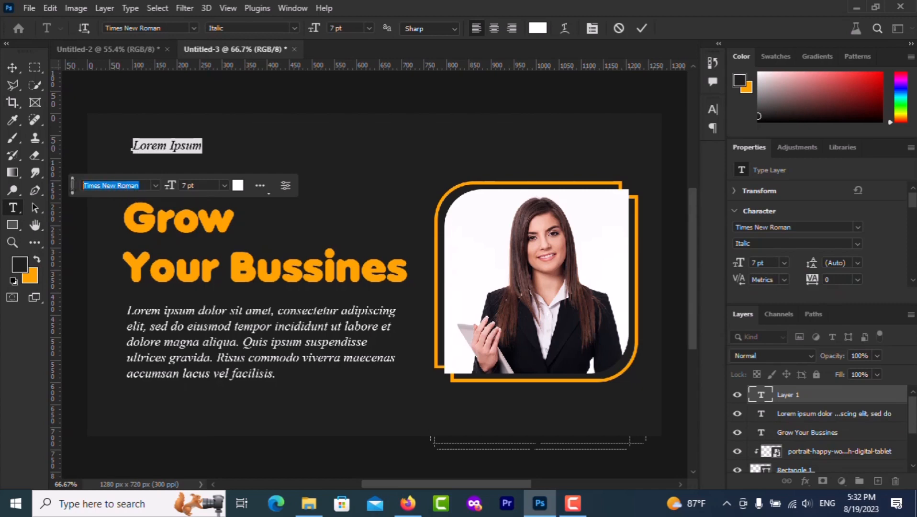
type("Anja Eliane")
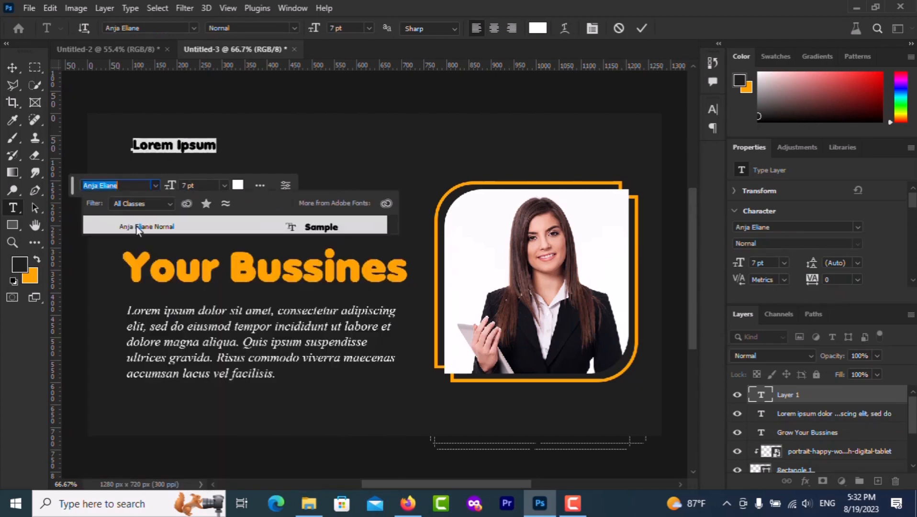
left_click(136, 226)
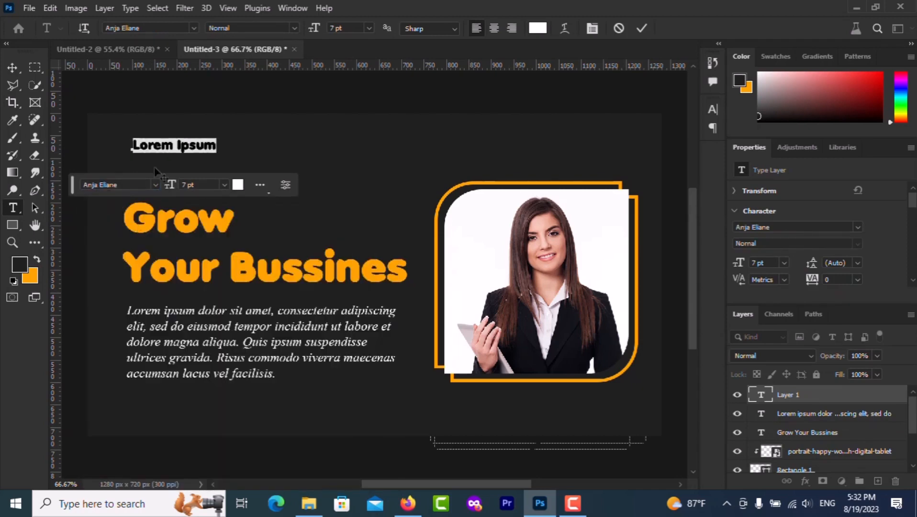
type("Lo")
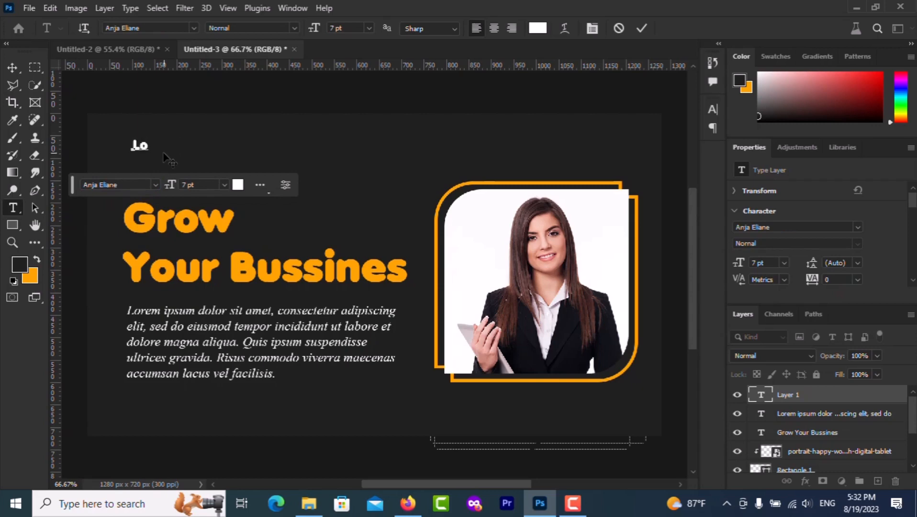
type("go")
Color 'Logo' with the headline's orange and start a second line 'Your logo'
key("ctrl+a")
scroll(191, 183, "up", 2)
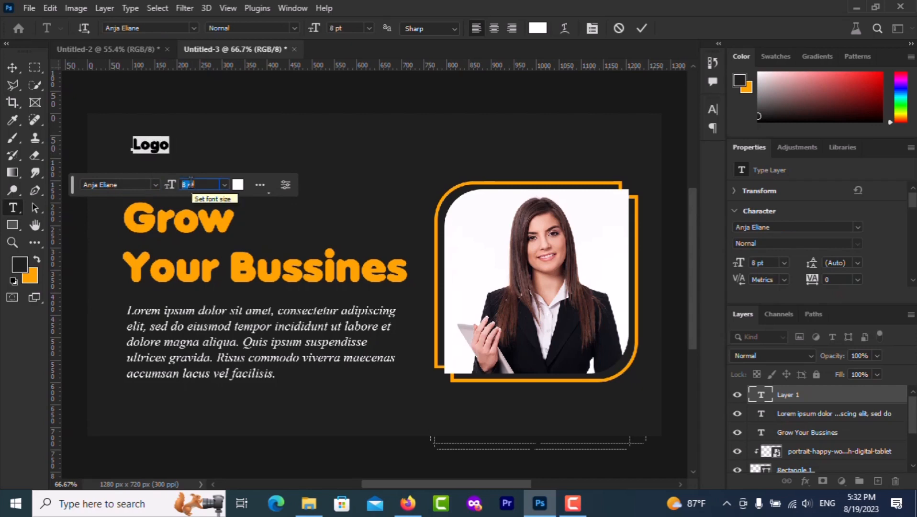
left_click(238, 185)
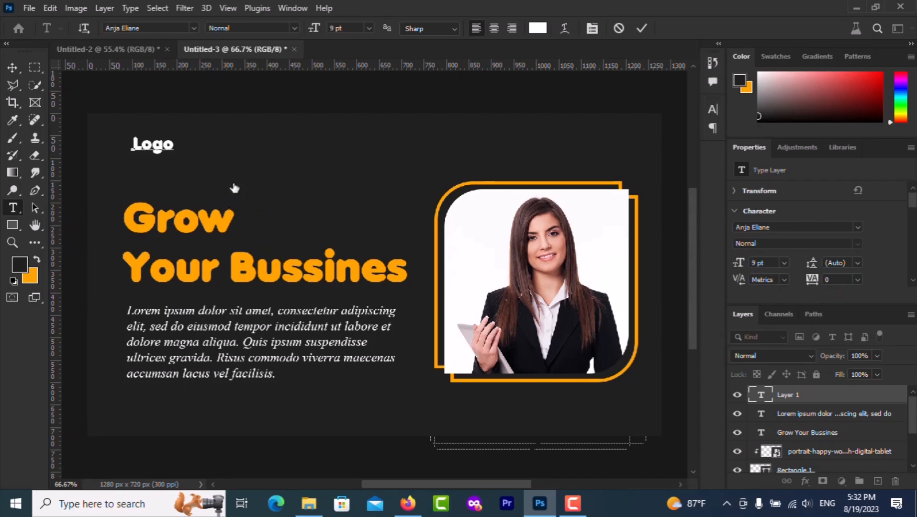
left_click(212, 225)
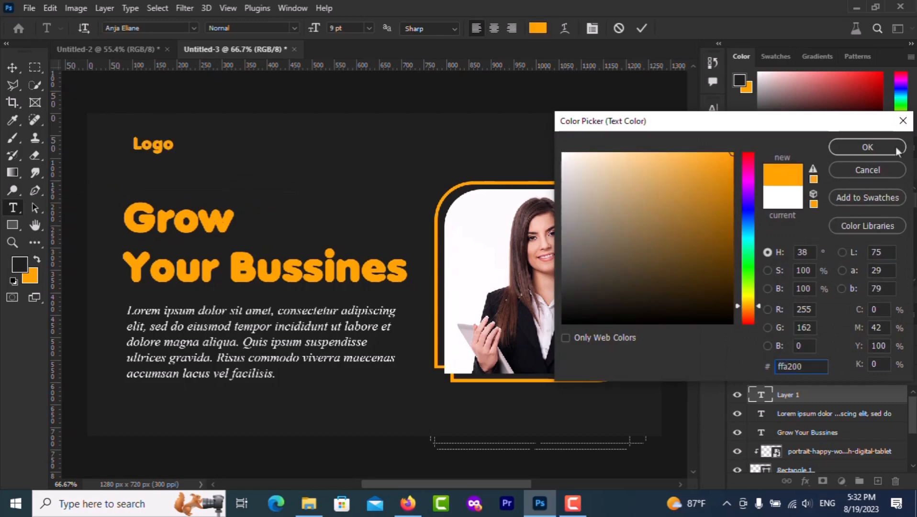
left_click(851, 146)
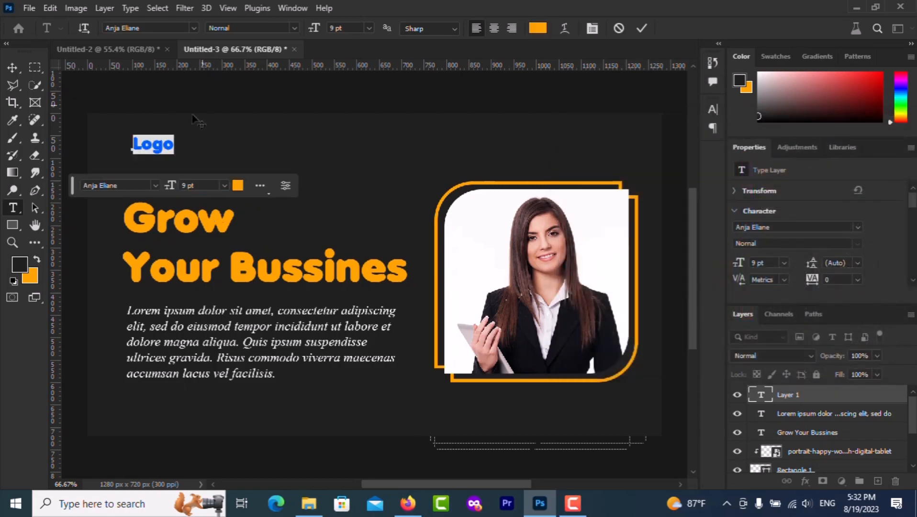
left_click(173, 144)
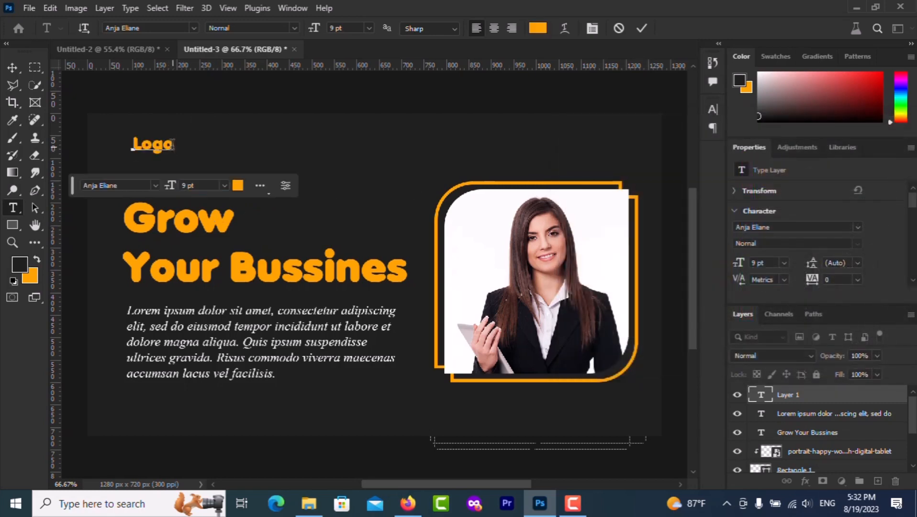
type("Y")
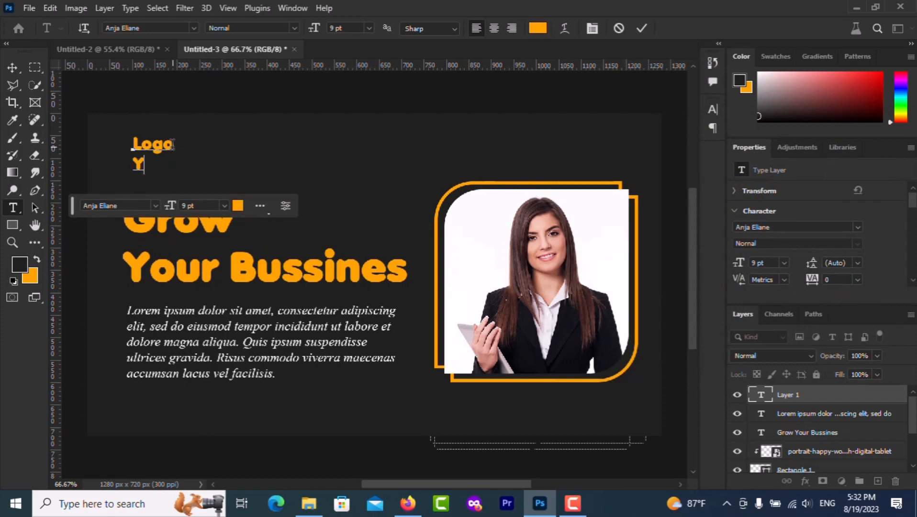
type("our log")
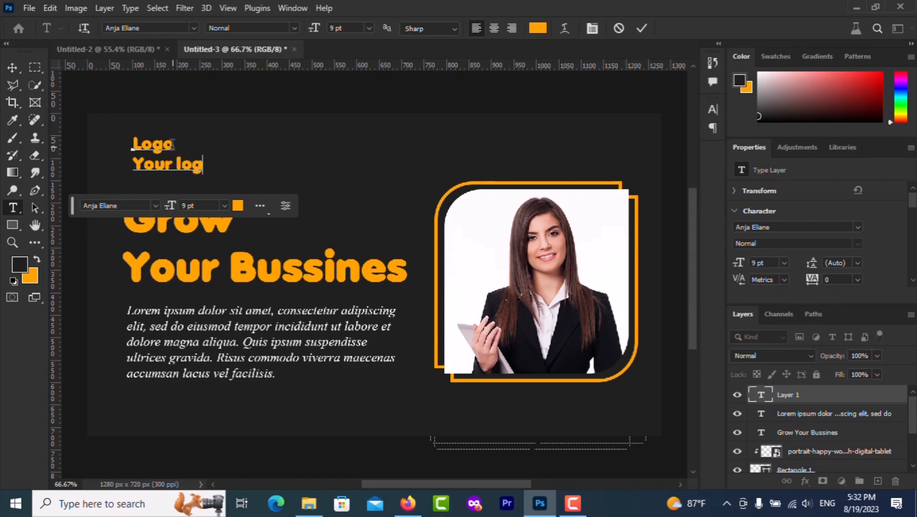
type("o hea")
Trim the second line to 'Your logo' and make it white
key("BackSpace")
key("BackSpace")
key("BackSpace")
key("BackSpace")
triple_click(156, 161)
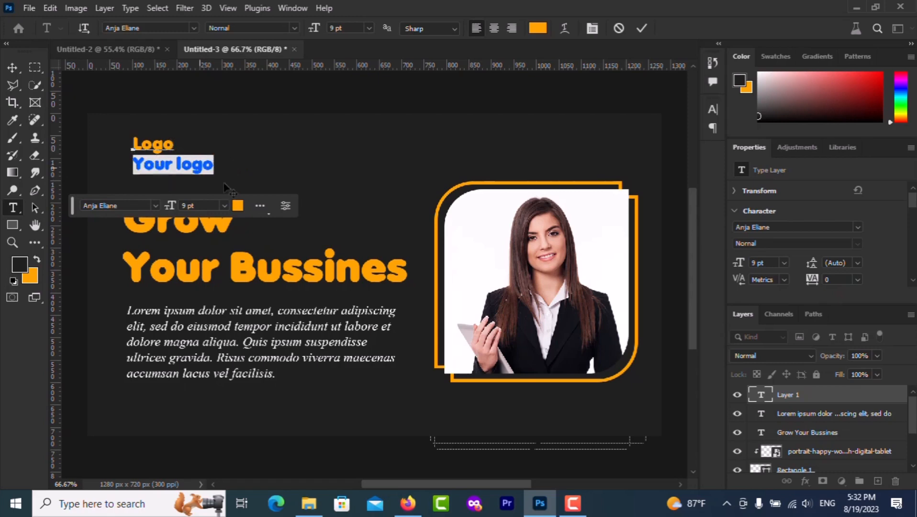
left_click(238, 205)
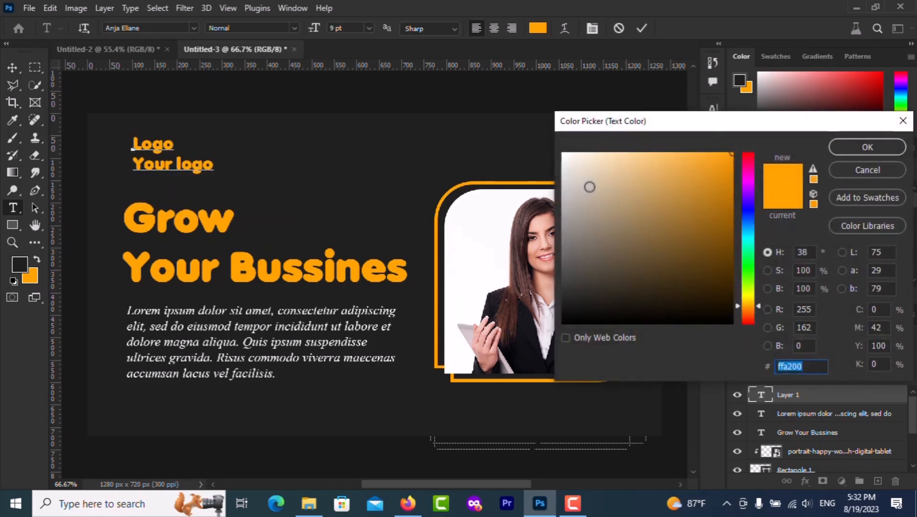
left_click_drag(590, 187, 543, 139)
left_click(841, 149)
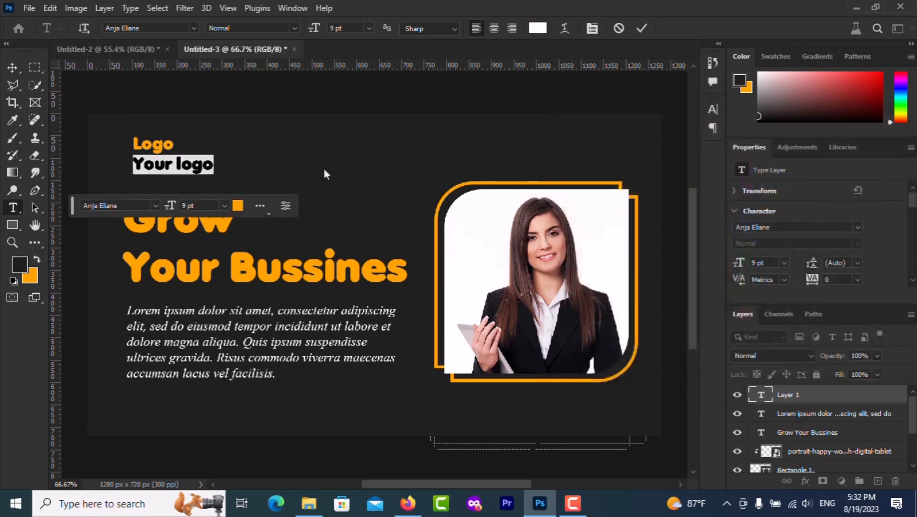
Reduce the 'Your logo' line to 7 pt and commit the text
key("ctrl+minus")
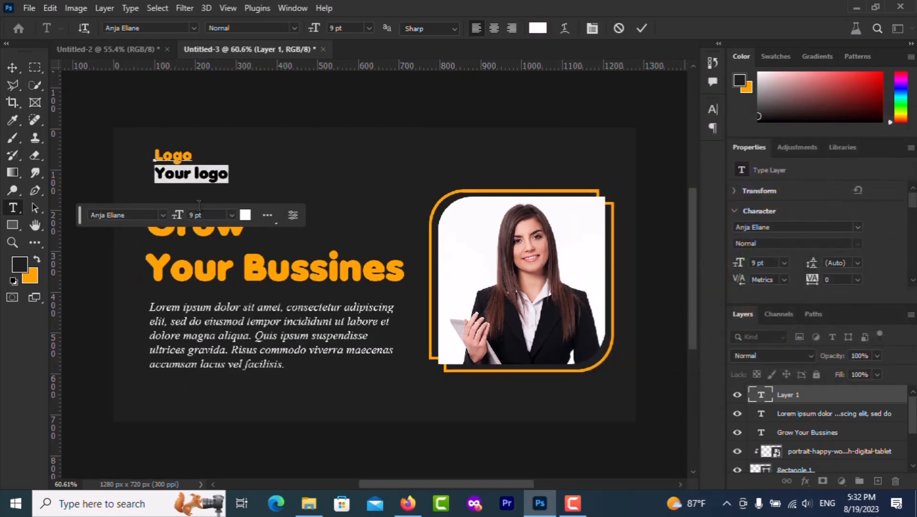
left_click(198, 215)
key("Down")
key("Down")
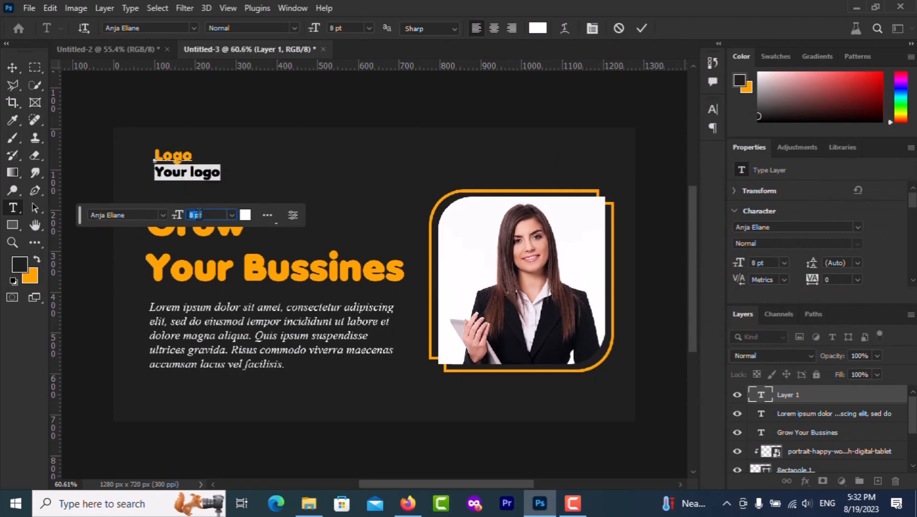
key("Down")
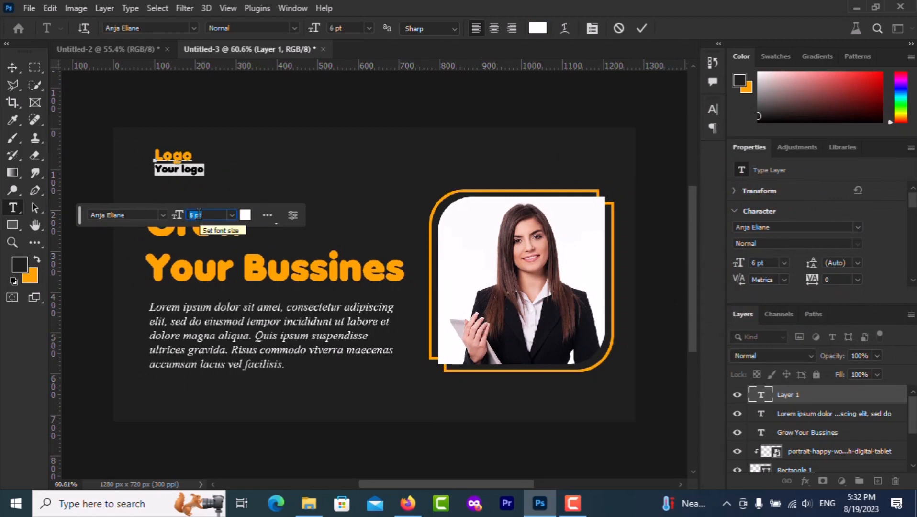
key("Up")
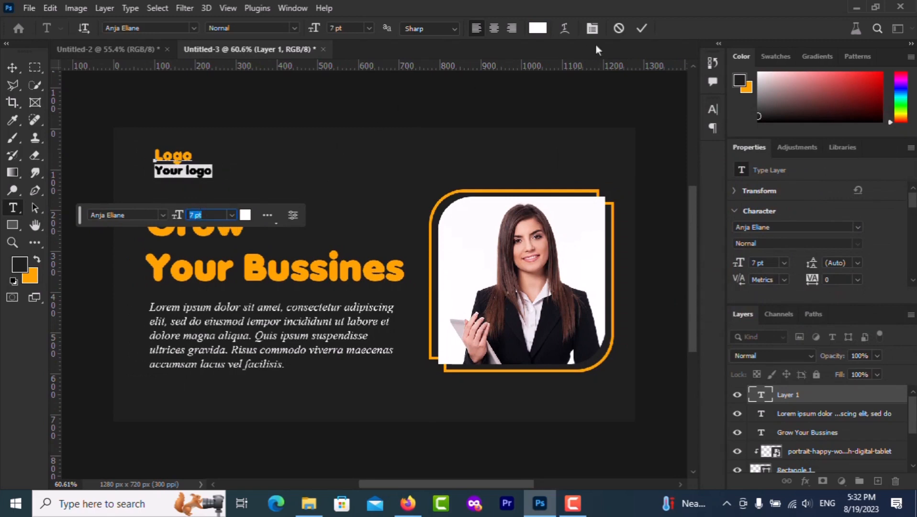
left_click(638, 32)
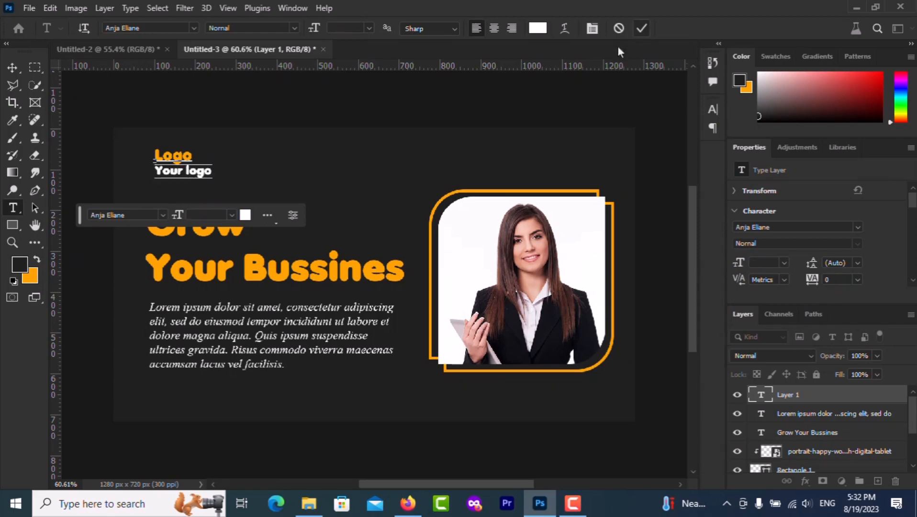
Place telephone.png, scaled to 79 px, below the body text's left edge
left_click(10, 70)
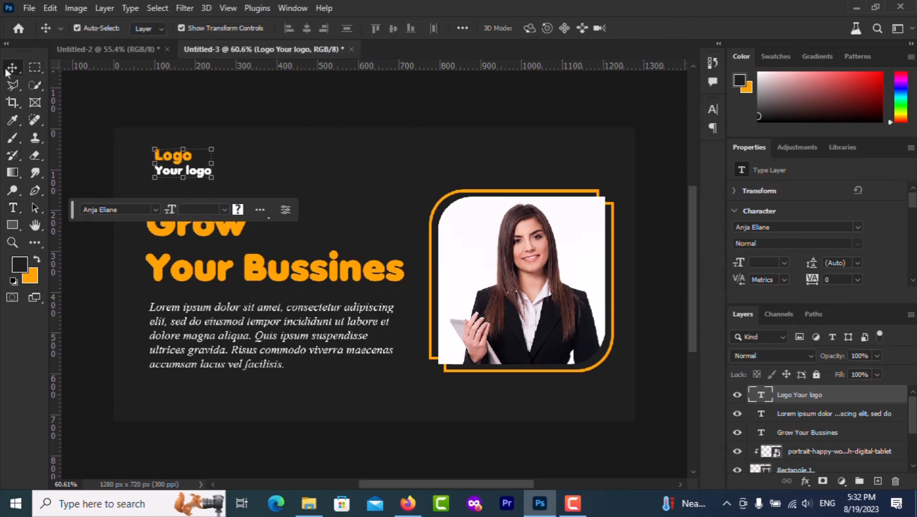
left_click(314, 507)
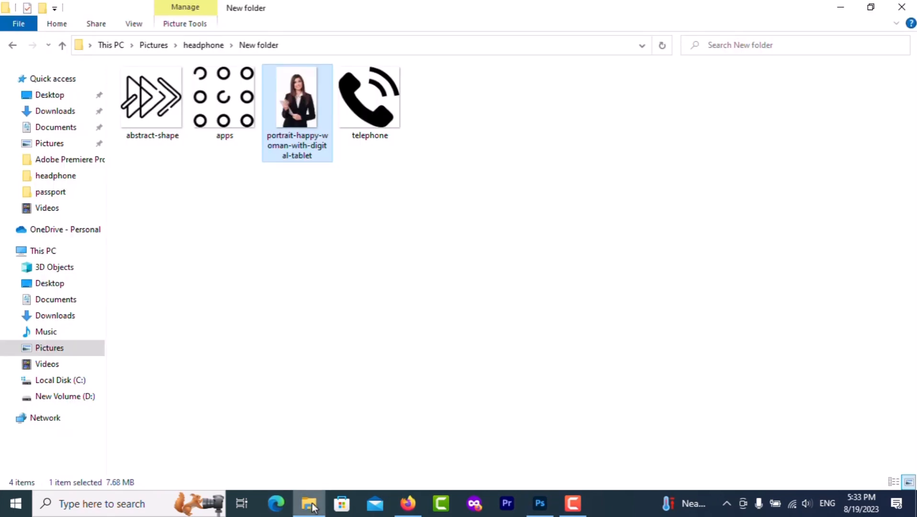
left_click_drag(369, 107, 159, 395)
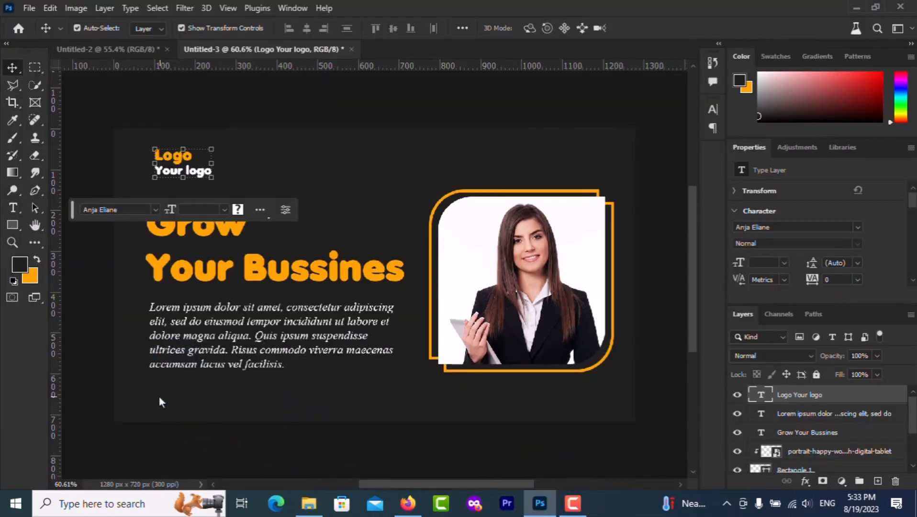
left_click_drag(521, 131, 261, 389)
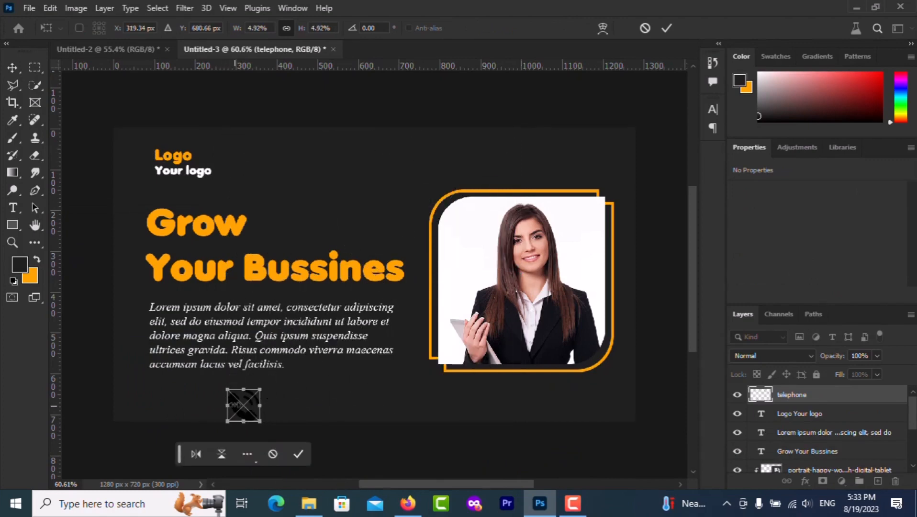
left_click_drag(235, 408, 153, 394)
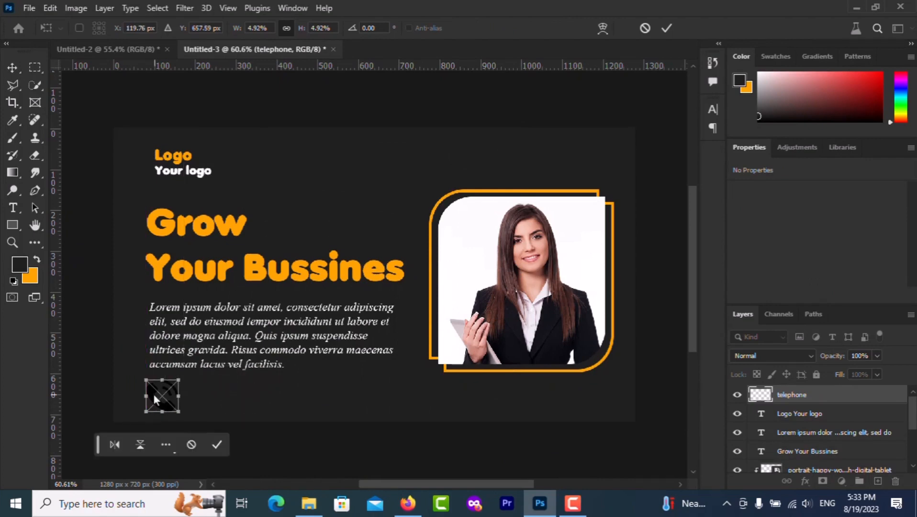
left_click(667, 28)
Give the telephone icon an orange Color Overlay effect
left_click(805, 481)
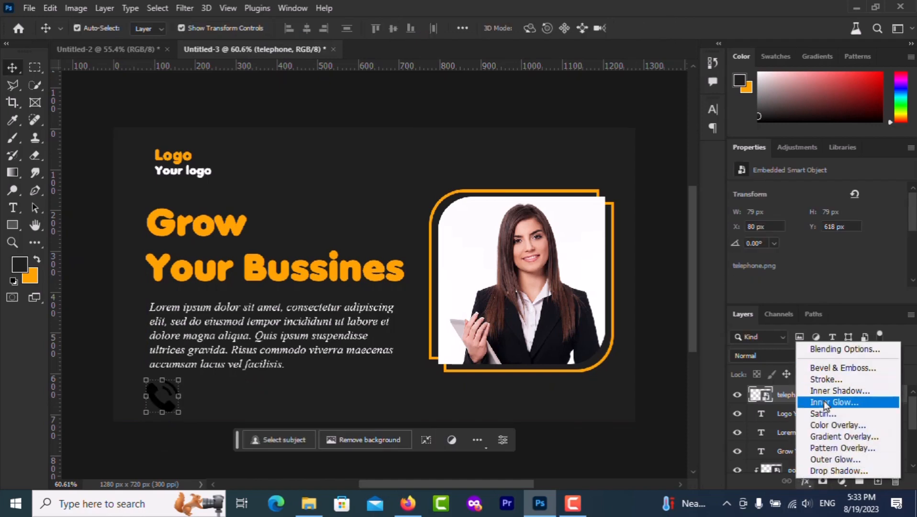
left_click(823, 429)
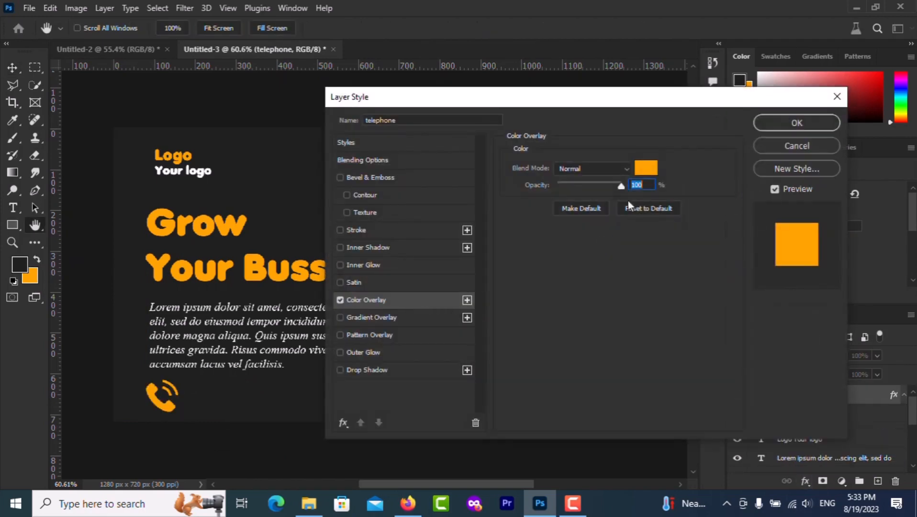
left_click(761, 123)
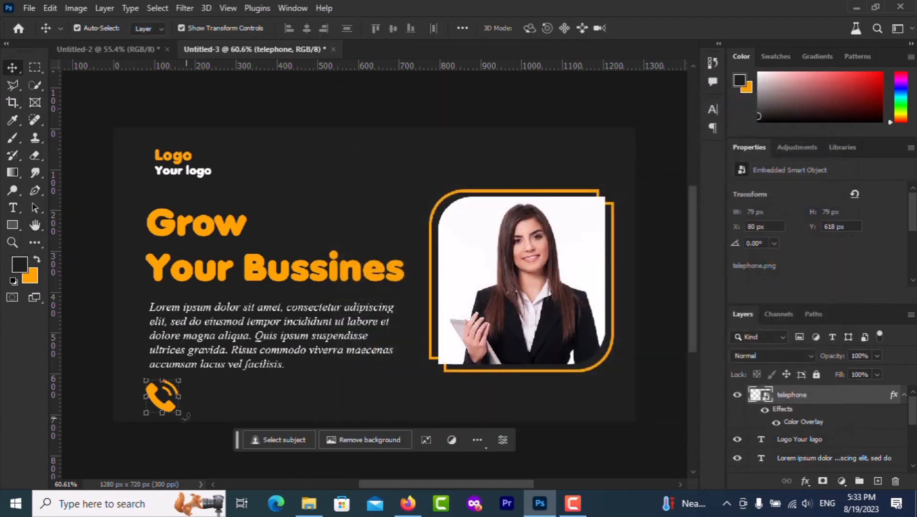
Add the phone number as white 10 pt text beside the phone icon
left_click(12, 207)
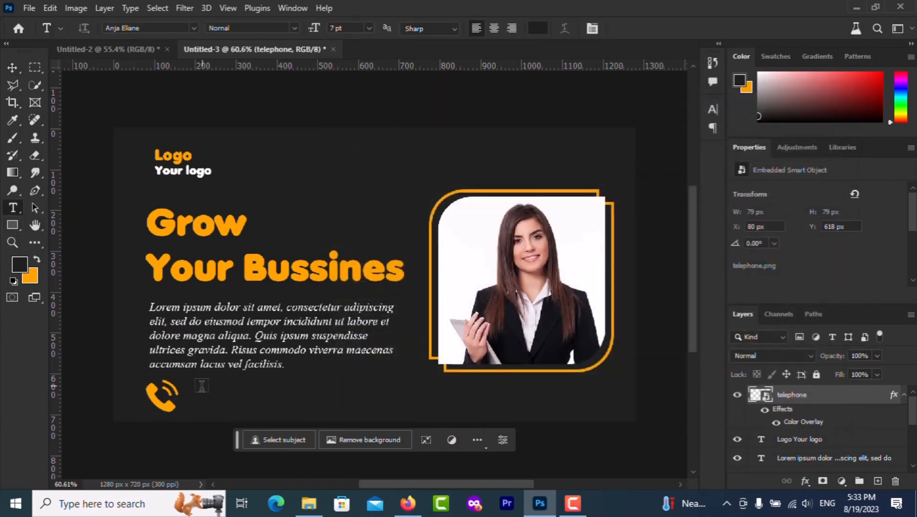
left_click(191, 395)
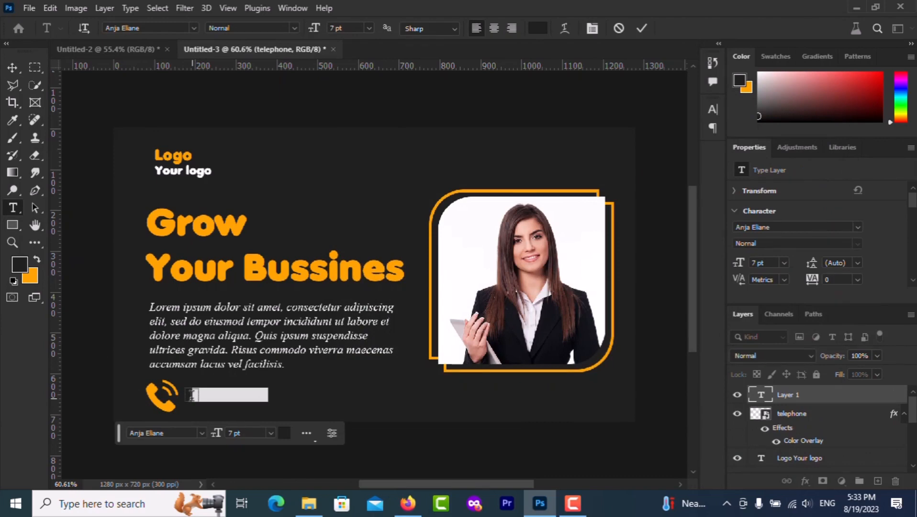
left_click(283, 434)
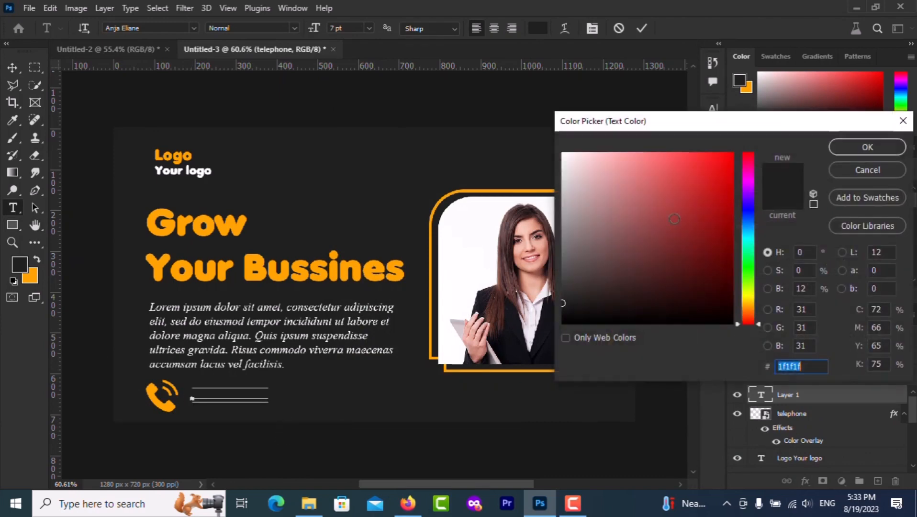
mouse_move(619, 209)
left_mouse_down()
mouse_move(565, 154)
mouse_move(540, 145)
left_mouse_up()
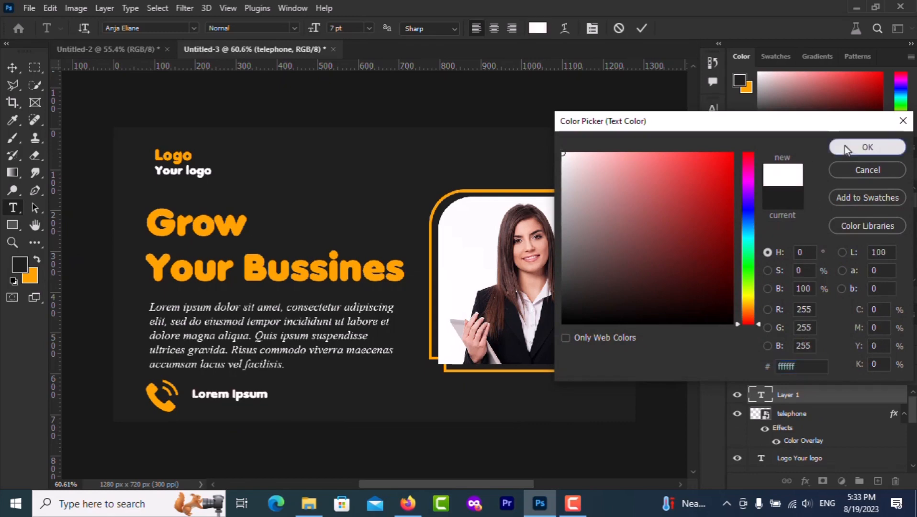
left_click(845, 145)
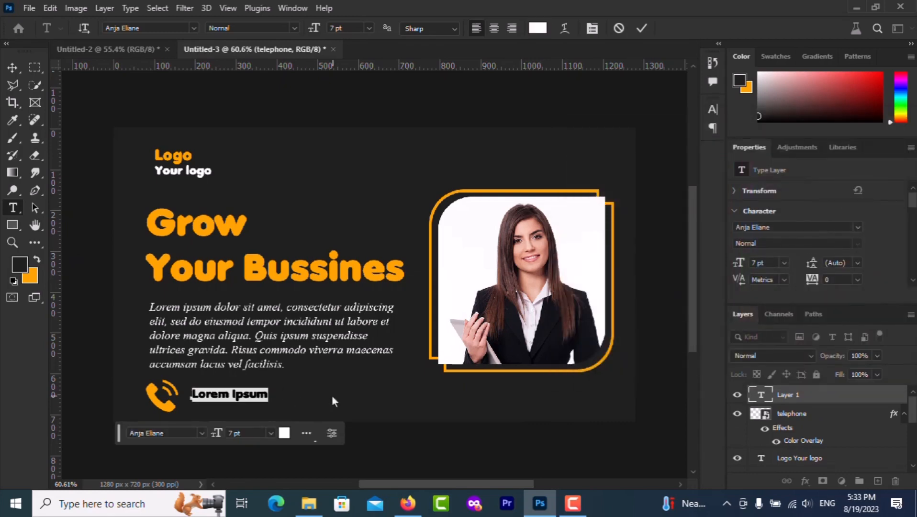
key("BackSpace")
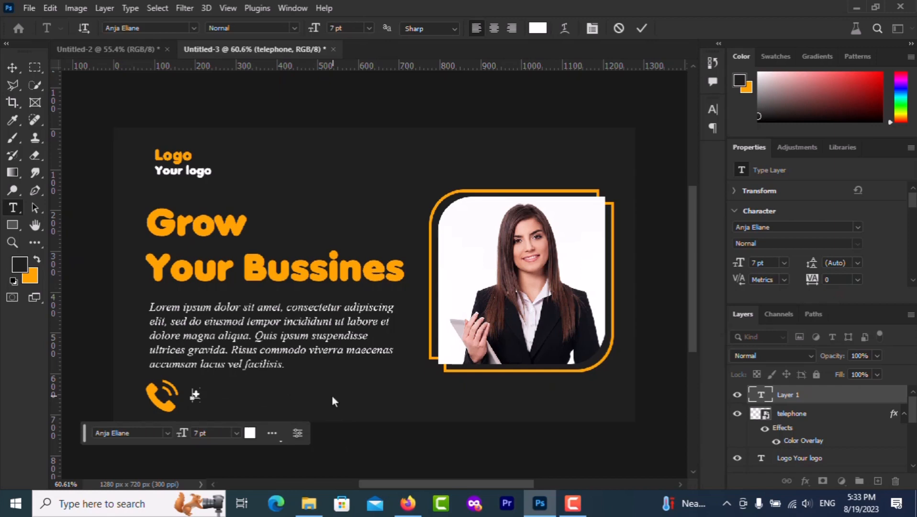
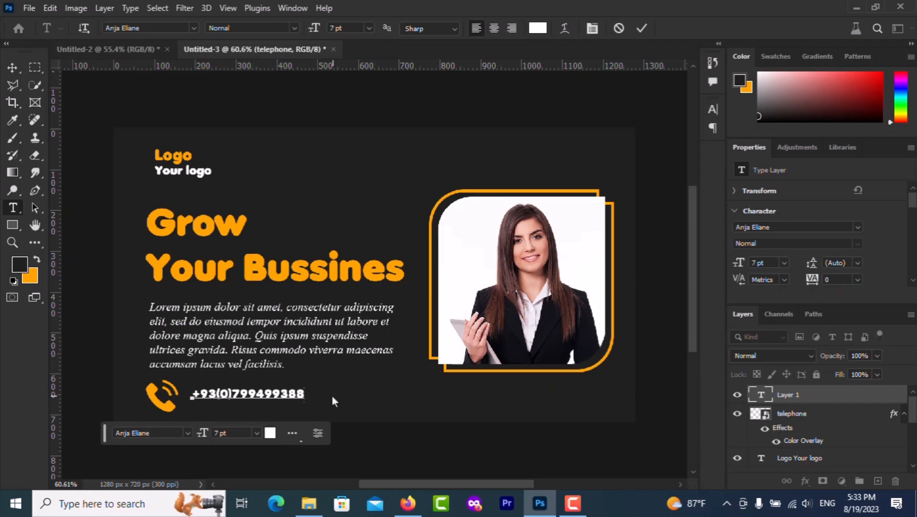
key("ctrl+a")
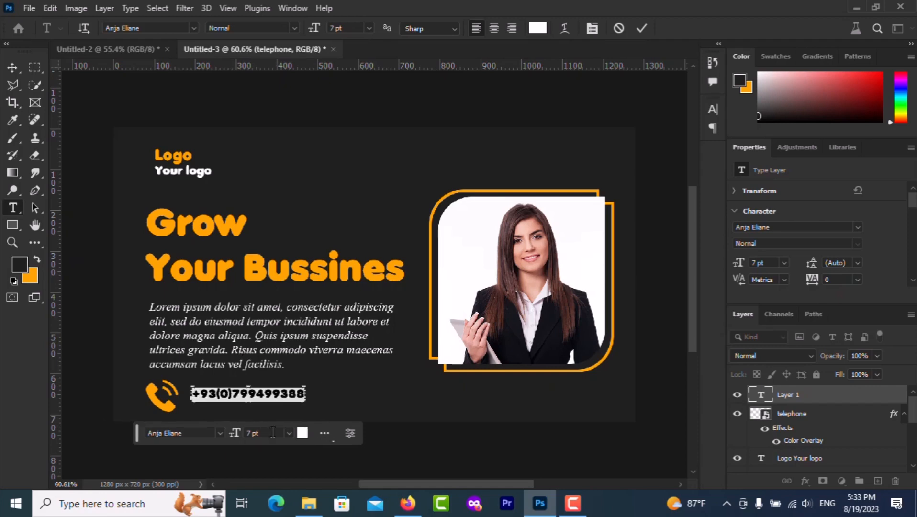
key("Up")
key("Up")
key("Up")
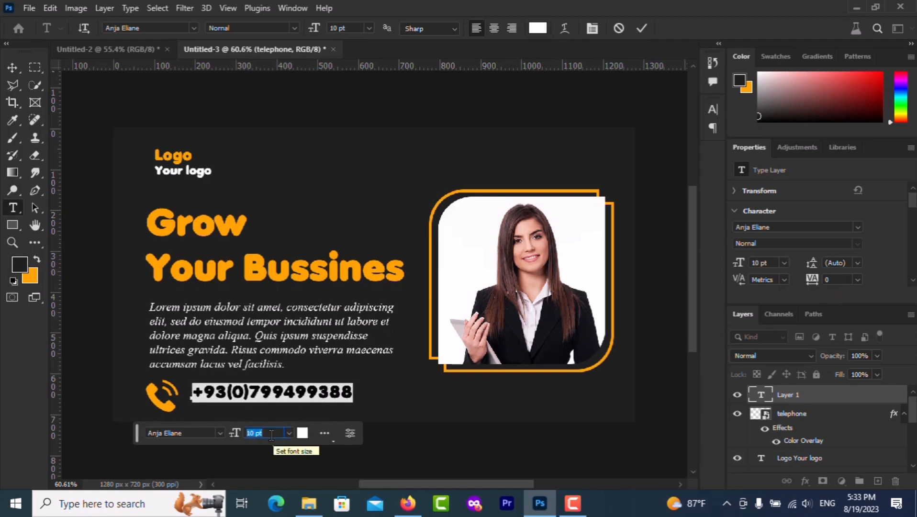
left_click(642, 27)
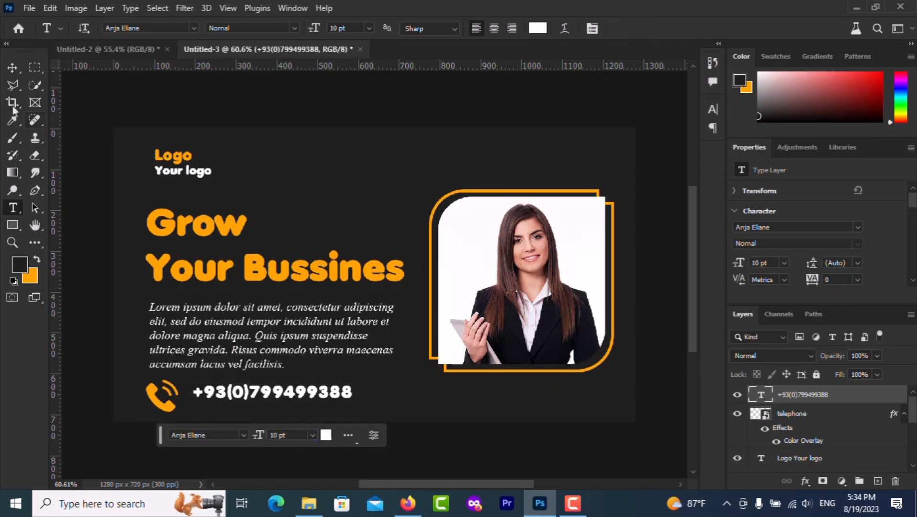
Nudge the number text down and shrink the telephone icon to 70 px
left_click(12, 67)
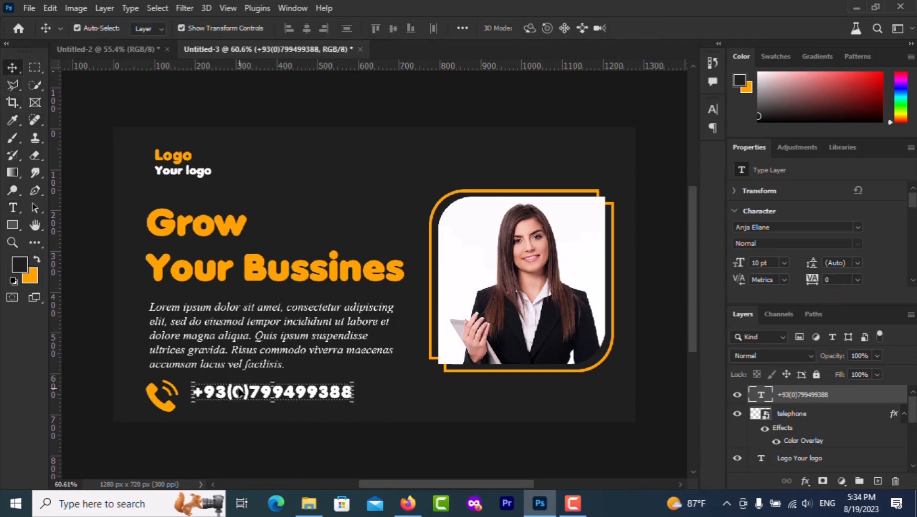
left_click_drag(237, 392, 236, 400)
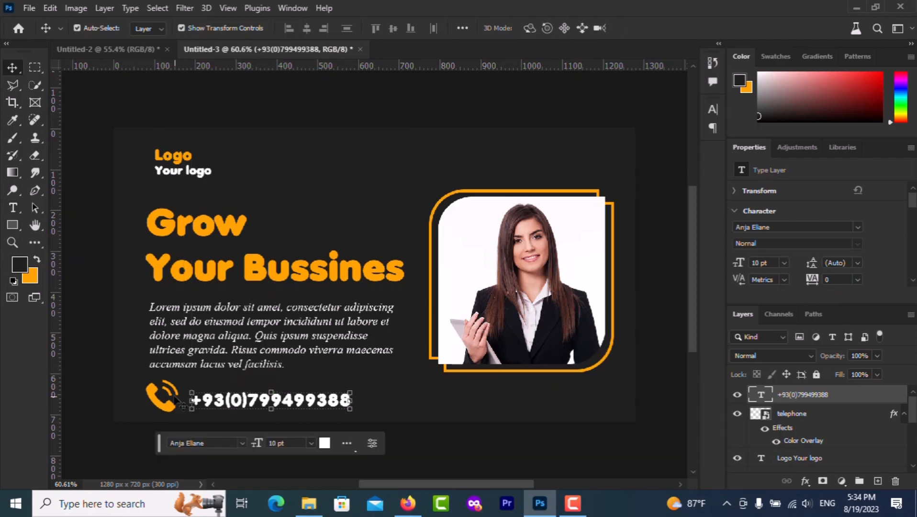
left_click(162, 402)
scroll(161, 404, "up", 3)
scroll(162, 407, "up", 1)
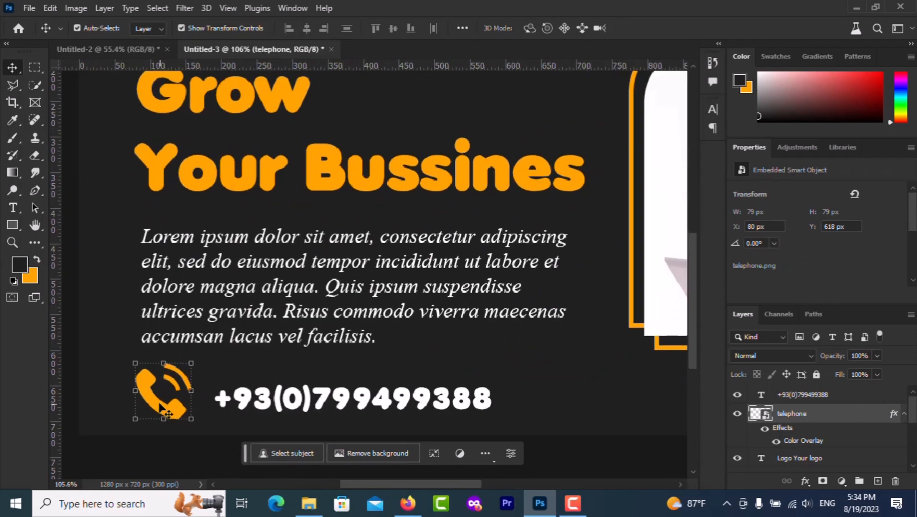
key("ctrl+t")
left_click_drag(135, 420, 140, 421)
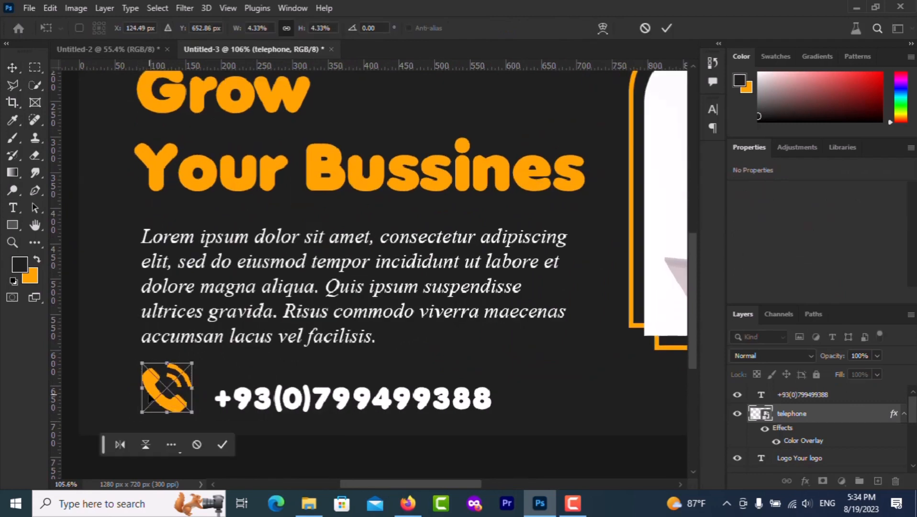
left_click_drag(150, 385, 151, 394)
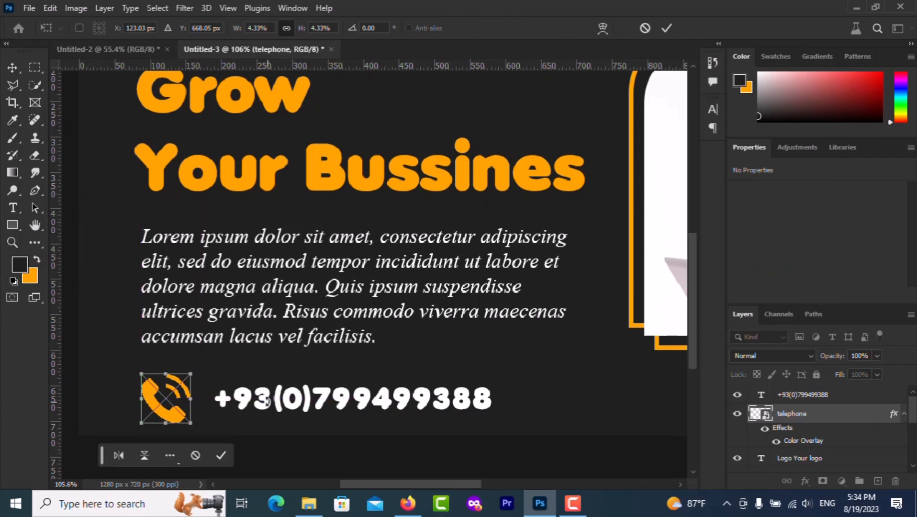
left_click(666, 28)
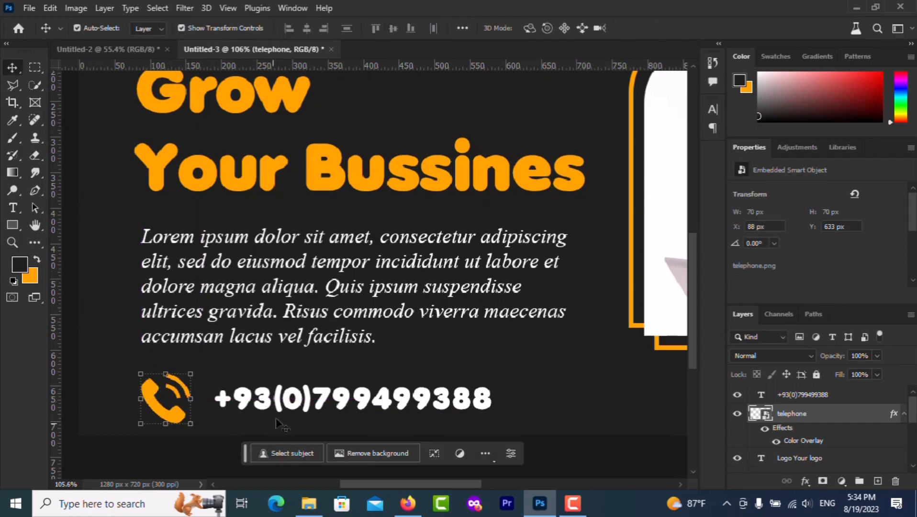
Move the phone number closer to the icon and fit the banner in the window
left_click(297, 397)
left_click_drag(297, 397, 286, 398)
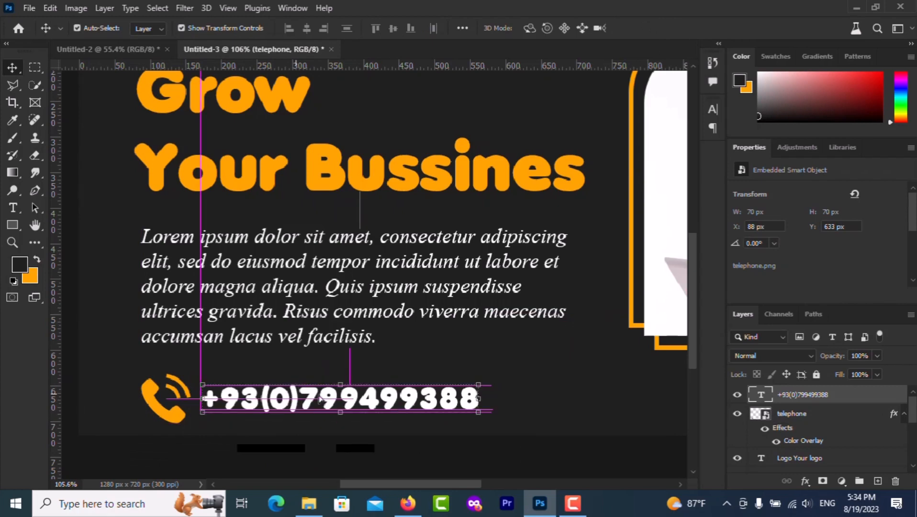
left_click(508, 348)
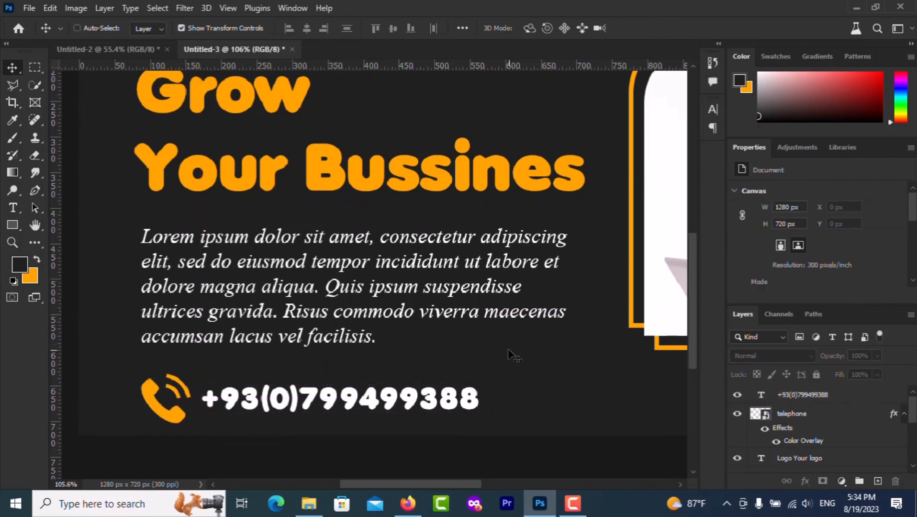
key("ctrl+0")
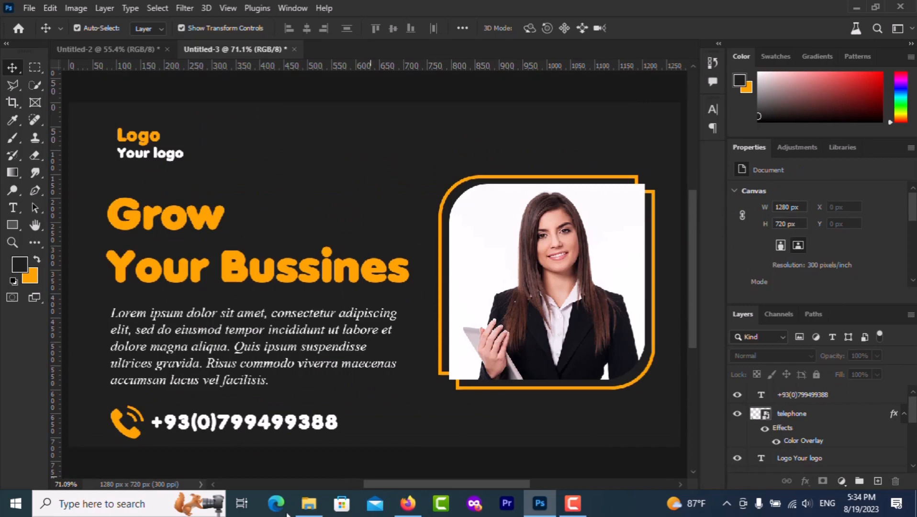
Place the abstract-shape arrow image, scaled to 75×53 px, beside the Logo text
left_click(310, 508)
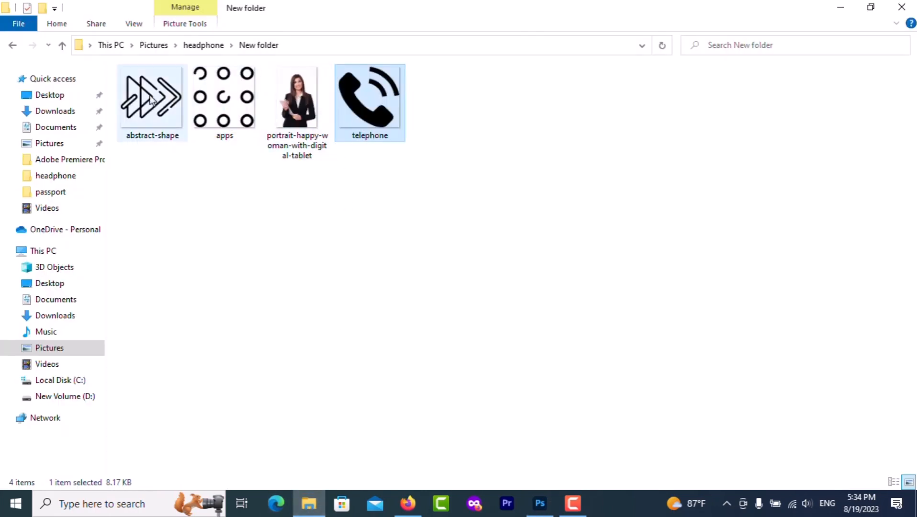
left_click_drag(152, 100, 258, 157)
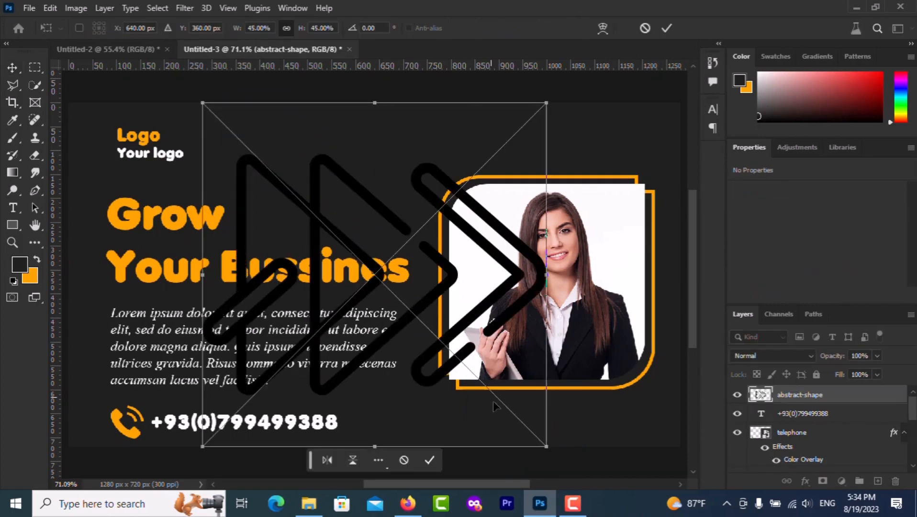
left_click_drag(547, 447, 214, 118)
mouse_move(205, 142)
left_mouse_down()
mouse_move(199, 135)
mouse_move(212, 138)
mouse_move(200, 135)
left_mouse_up()
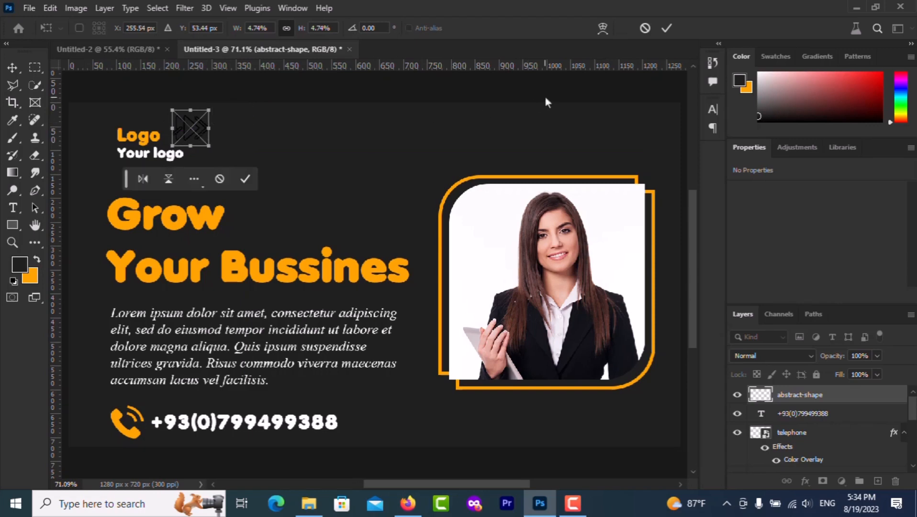
left_click(665, 28)
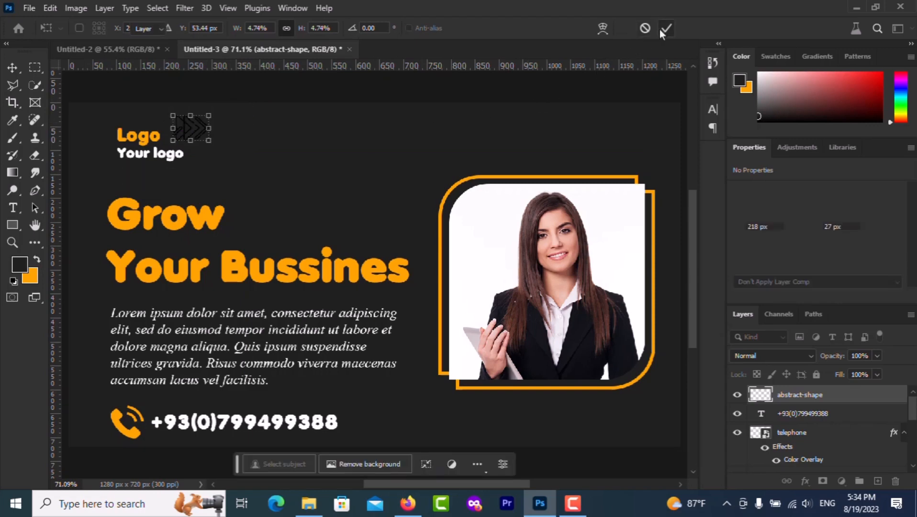
Give the arrow shape an orange Color Overlay
left_click(805, 481)
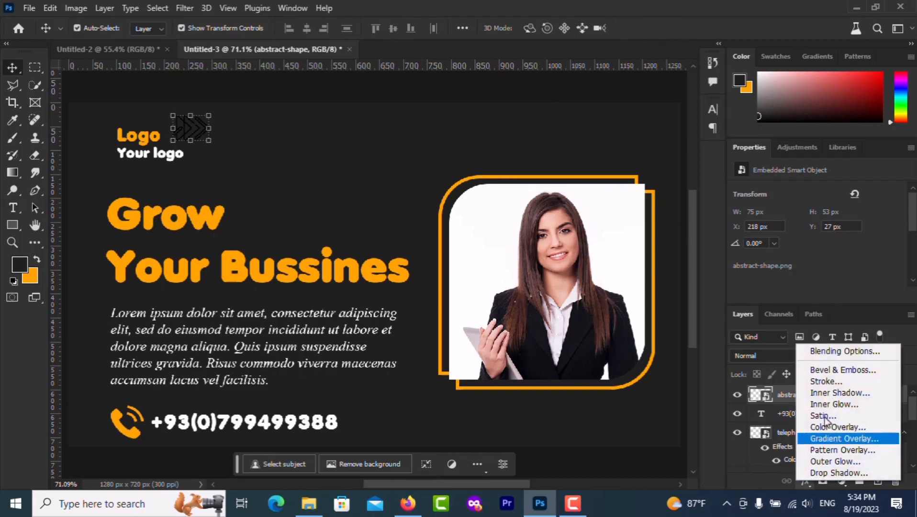
left_click(827, 425)
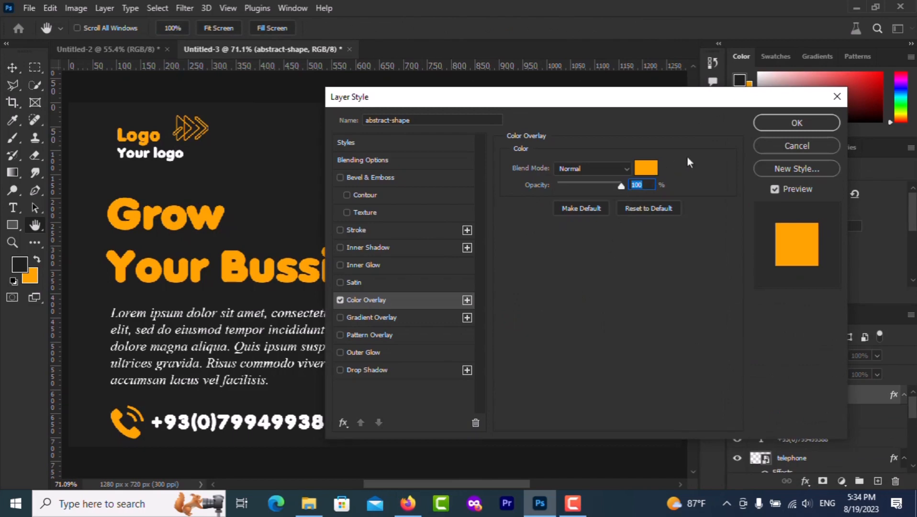
left_click(775, 121)
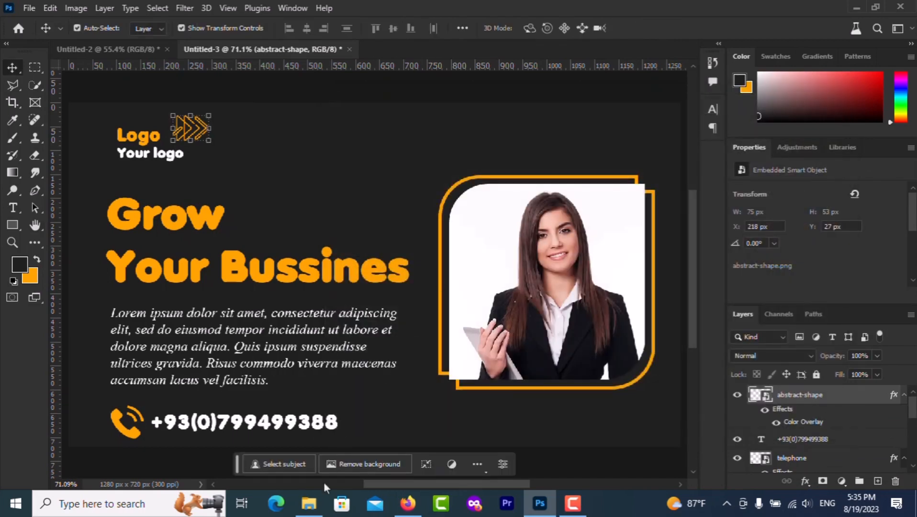
left_click(311, 510)
Place the apps dot grid in the top-right corner with an orange Color Overlay
left_click_drag(225, 101, 569, 157)
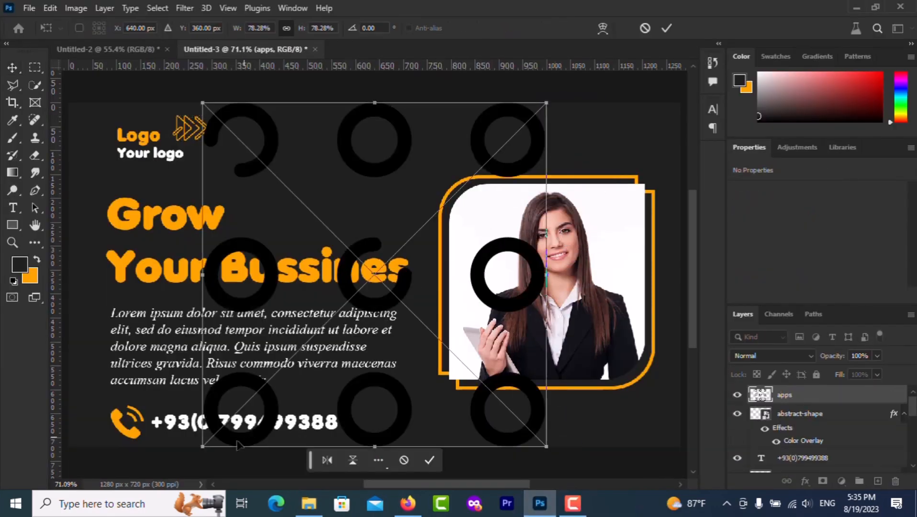
left_click_drag(203, 445, 495, 163)
left_click_drag(537, 136, 668, 135)
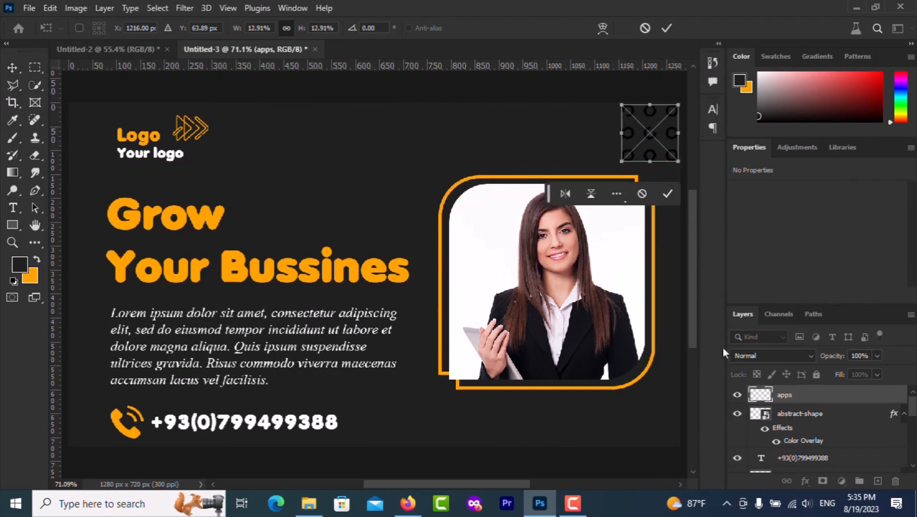
left_click(666, 27)
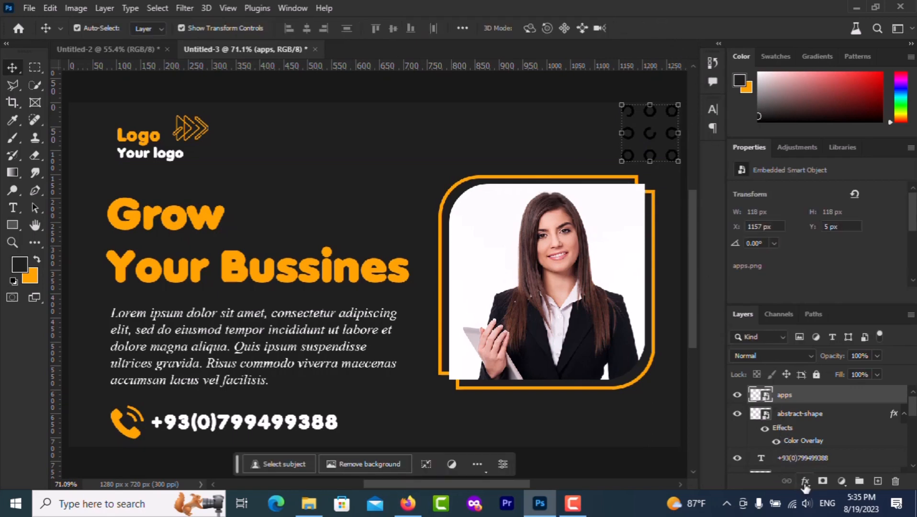
left_click(805, 486)
left_click(820, 428)
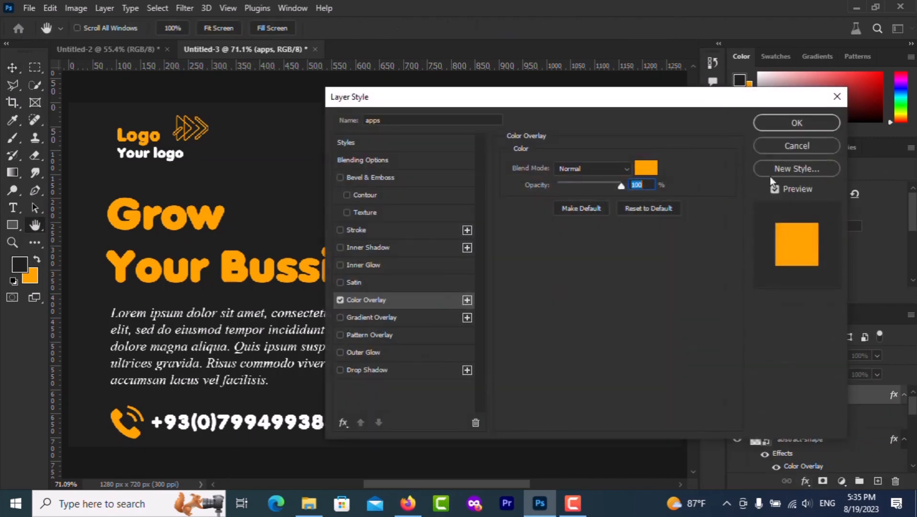
left_click(780, 125)
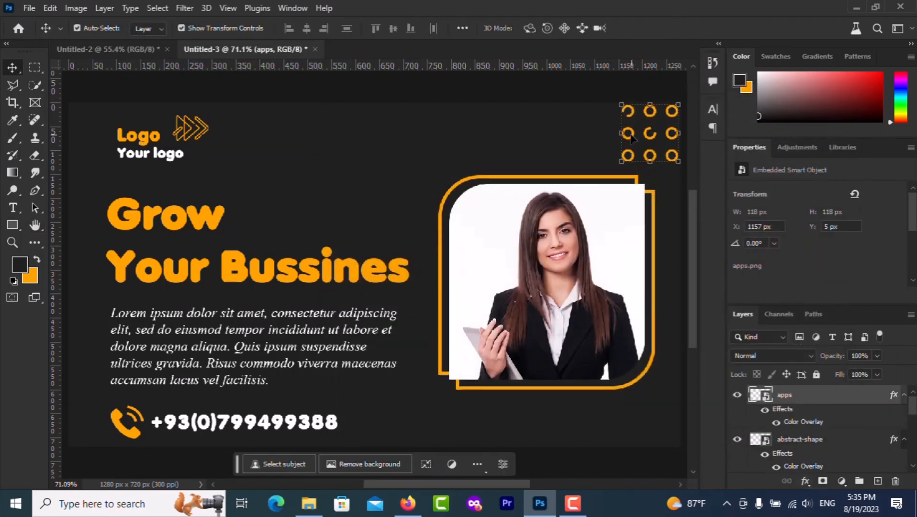
Alt-drag a copy of the dot grid near the portrait and scale it to 100 px
left_click_drag(632, 137, 365, 215)
key("ctrl+t")
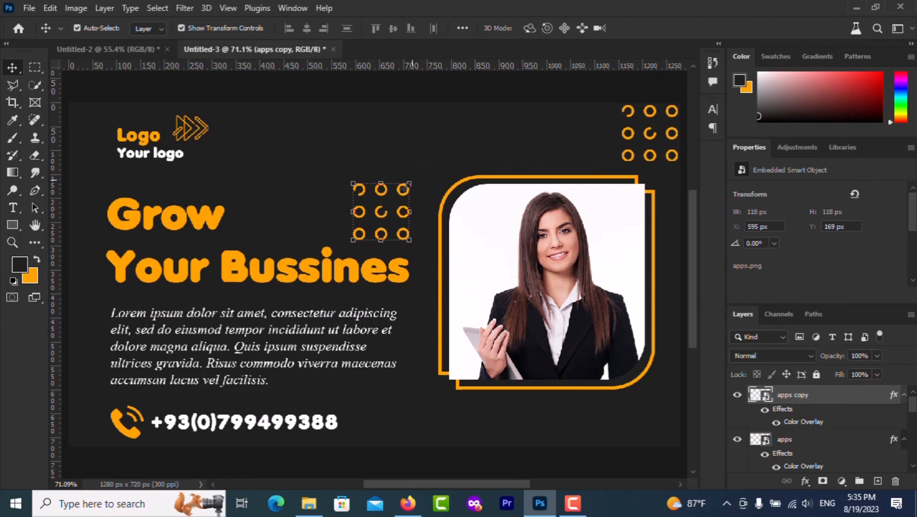
left_click_drag(409, 185, 406, 189)
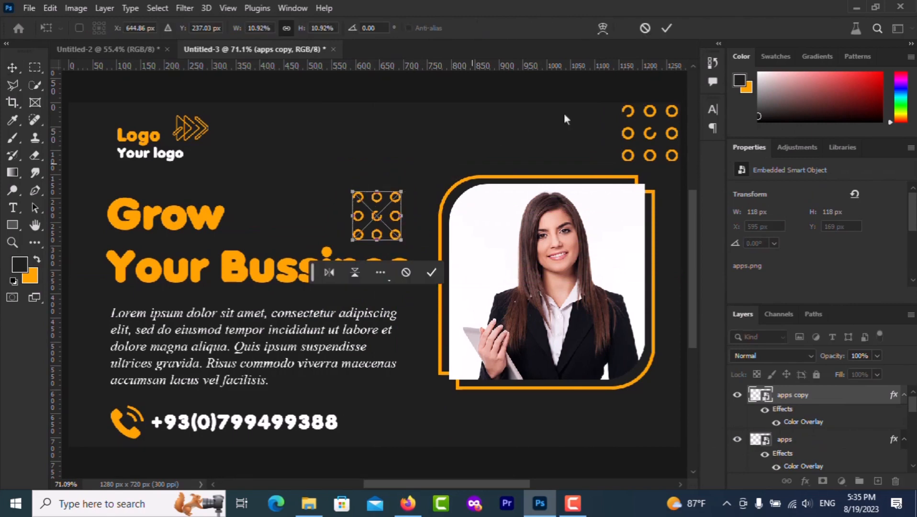
left_click(667, 28)
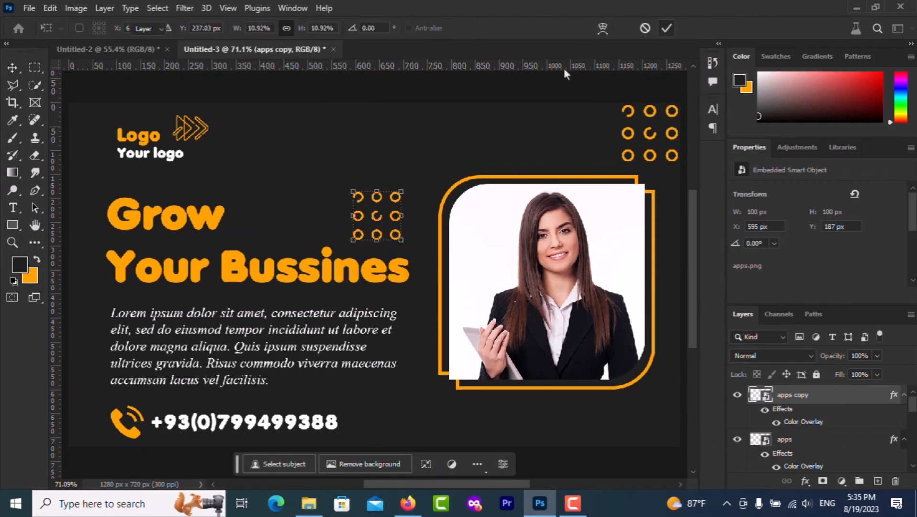
left_click(197, 83)
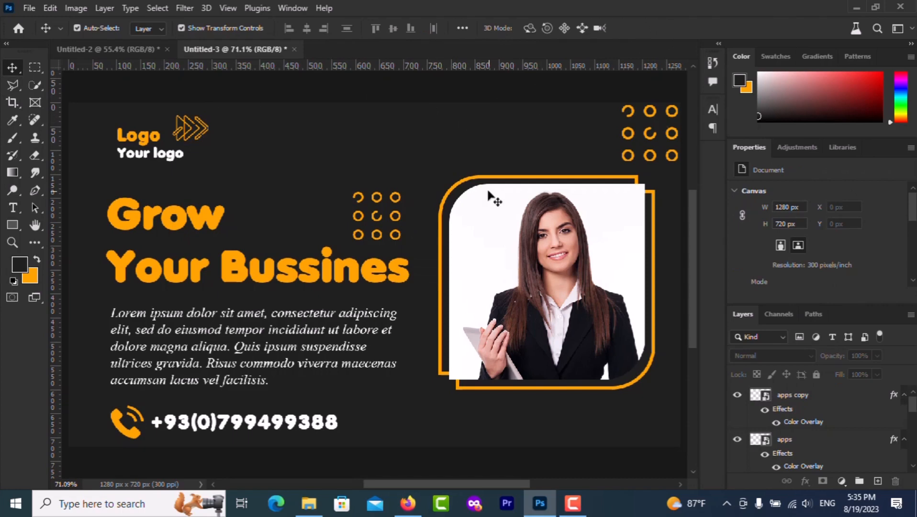